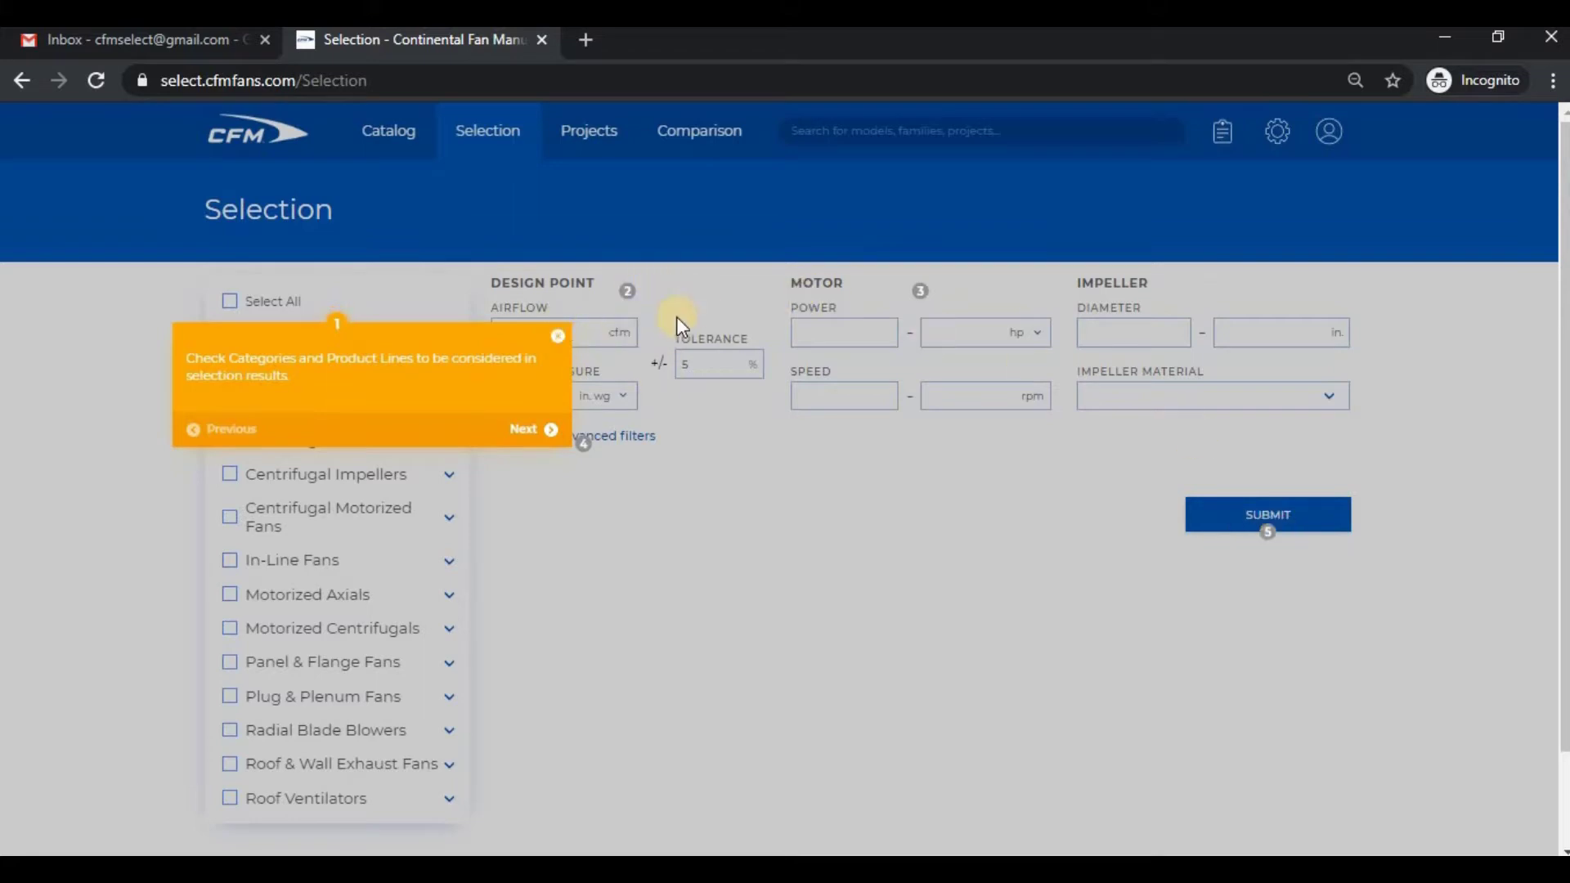
# Step: Close the tutorial overlay on the Selection page
pyautogui.click(558, 334)
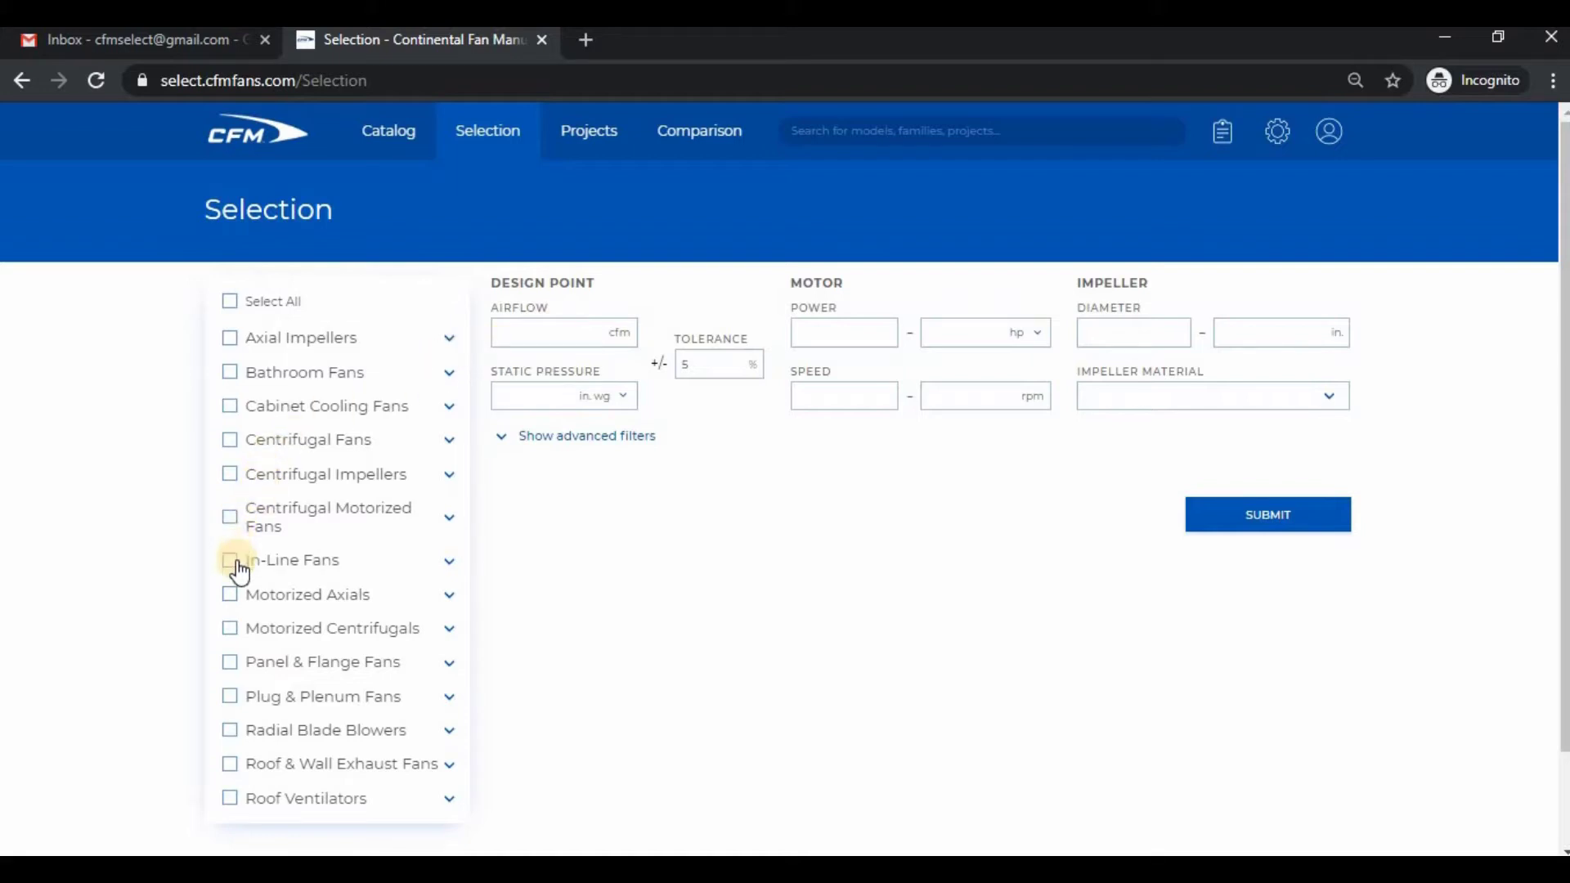
pyautogui.click(230, 303)
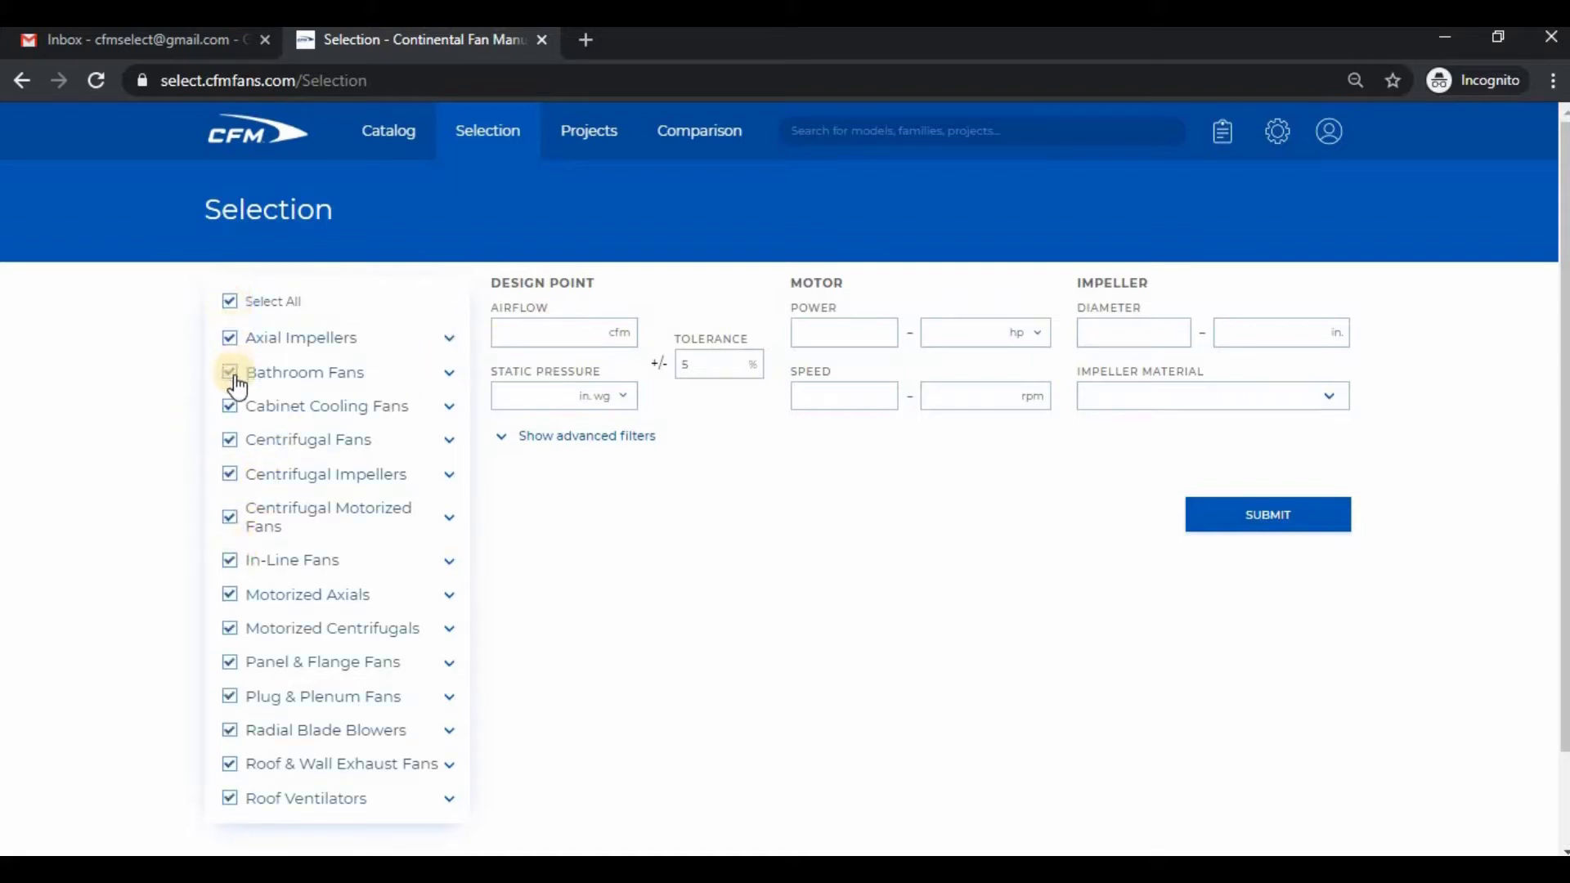
pyautogui.click(222, 407)
pyautogui.click(227, 303)
pyautogui.click(227, 303)
# Step: Expand the Panel & Flange Fans category and select only the APK Direct Drive Panel Fan product line
pyautogui.click(346, 662)
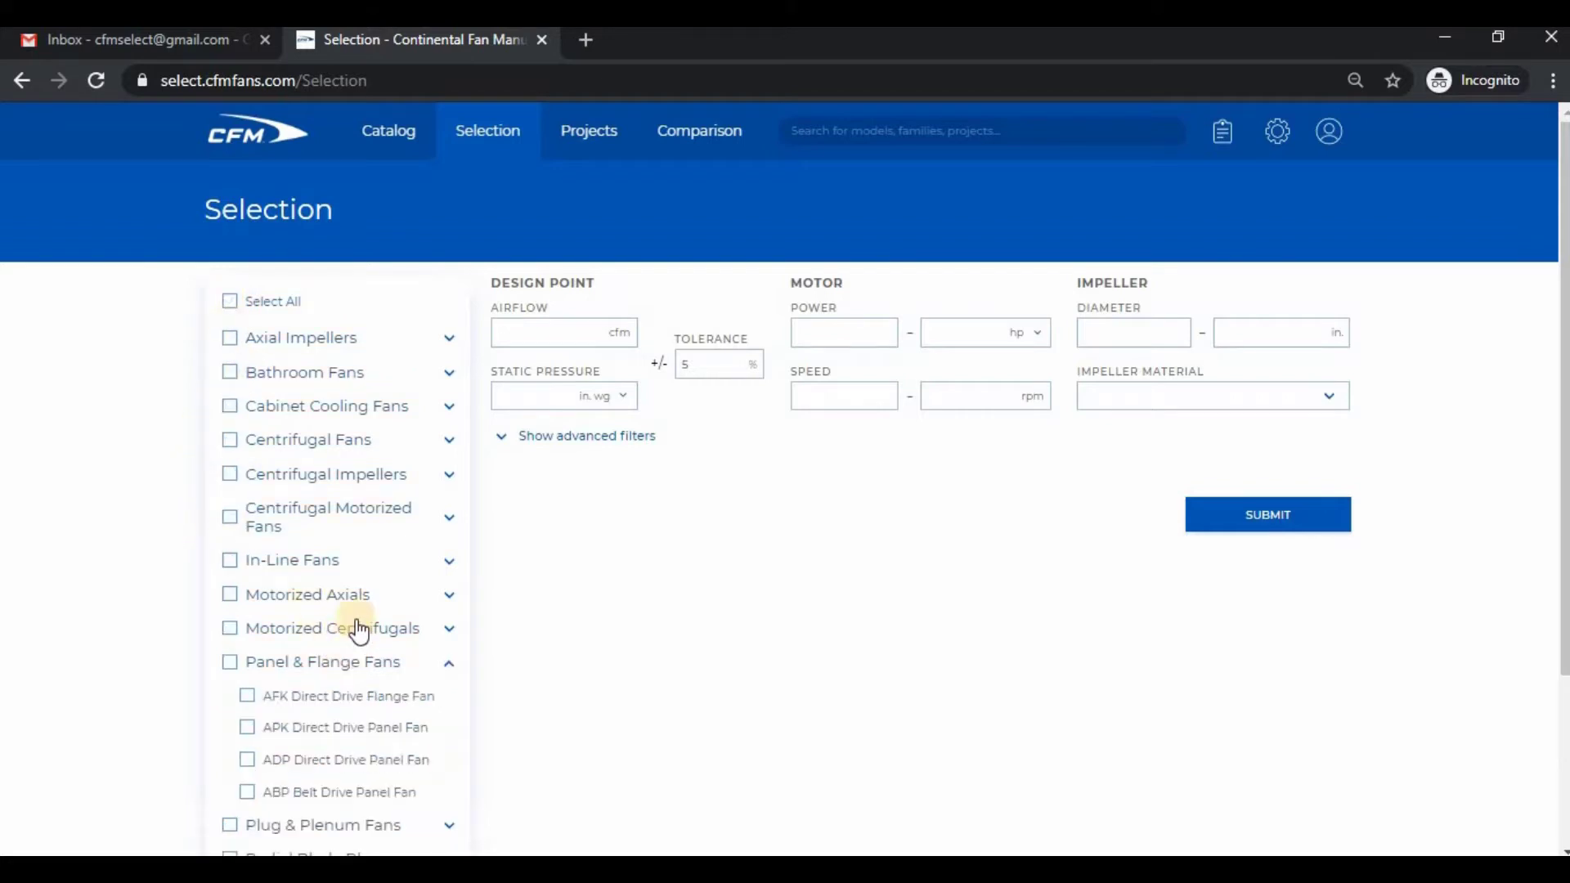
pyautogui.scroll(-3, 365, 582)
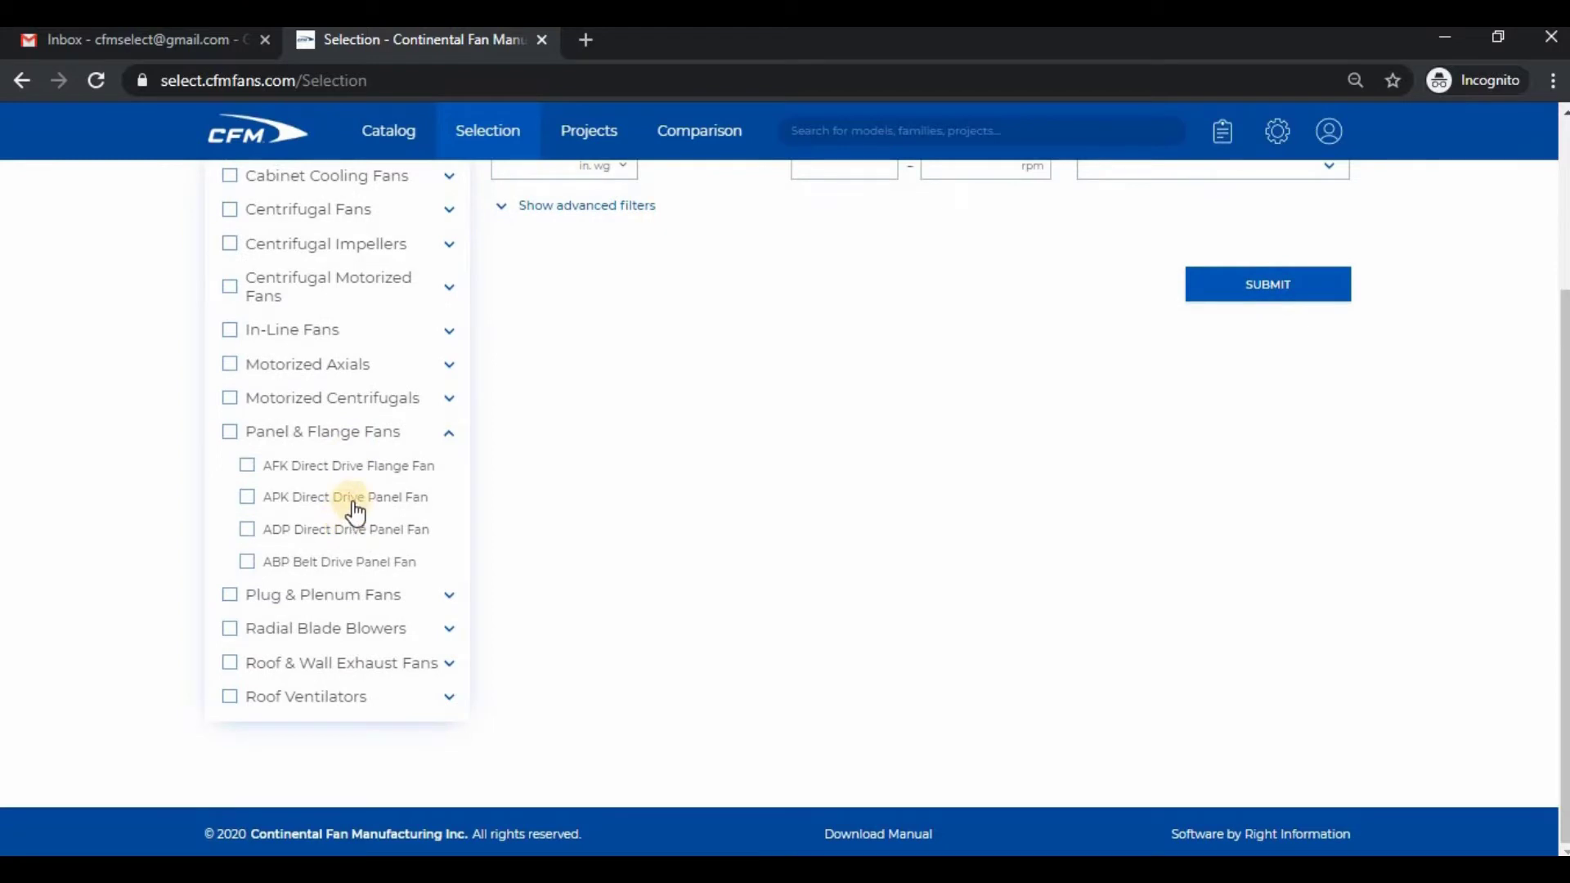
pyautogui.click(233, 435)
pyautogui.click(242, 532)
pyautogui.click(260, 528)
pyautogui.click(259, 473)
pyautogui.click(247, 464)
pyautogui.click(230, 433)
pyautogui.click(248, 499)
# Step: Set the design point to an airflow of 15000 cfm and a static pressure of 1 in. wg
pyautogui.scroll(3, 392, 484)
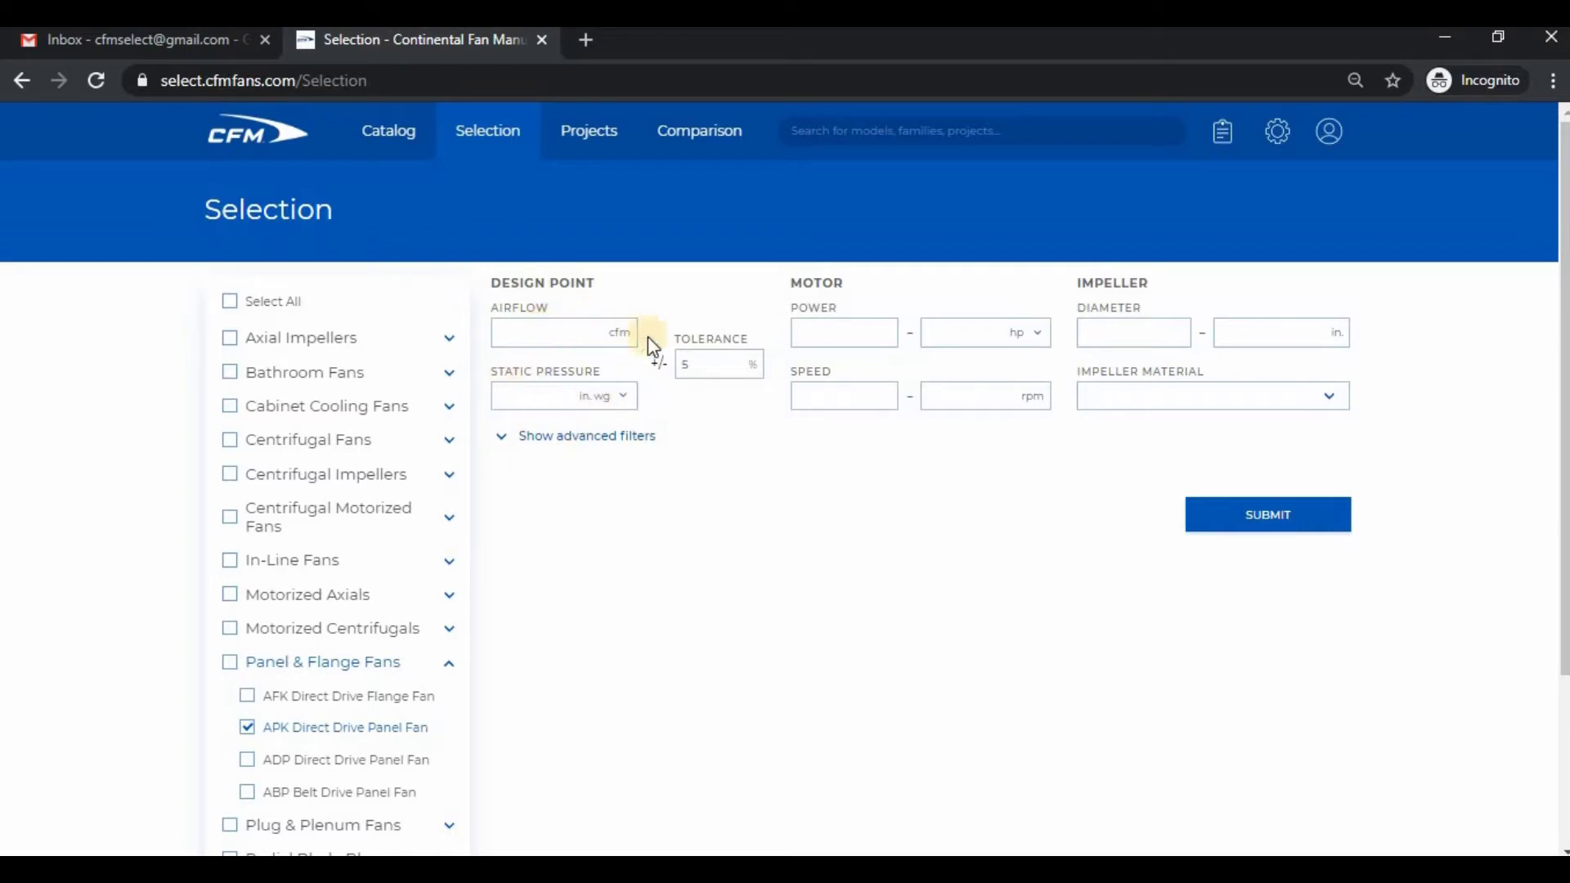
pyautogui.click(558, 335)
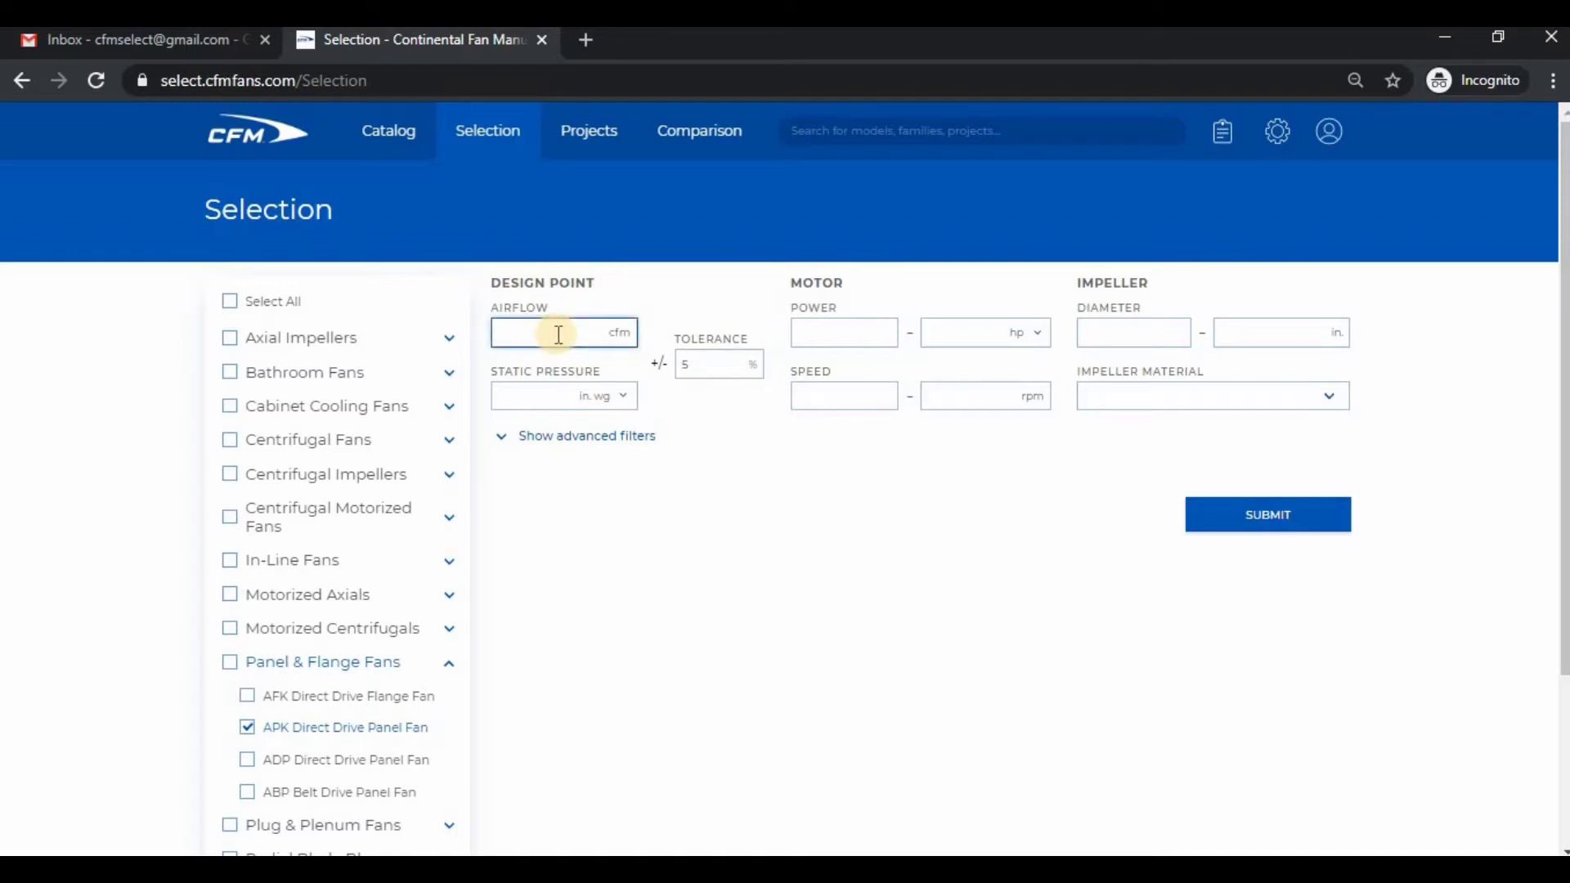
pyautogui.write('15000')
pyautogui.press('Tab')
pyautogui.write('1')
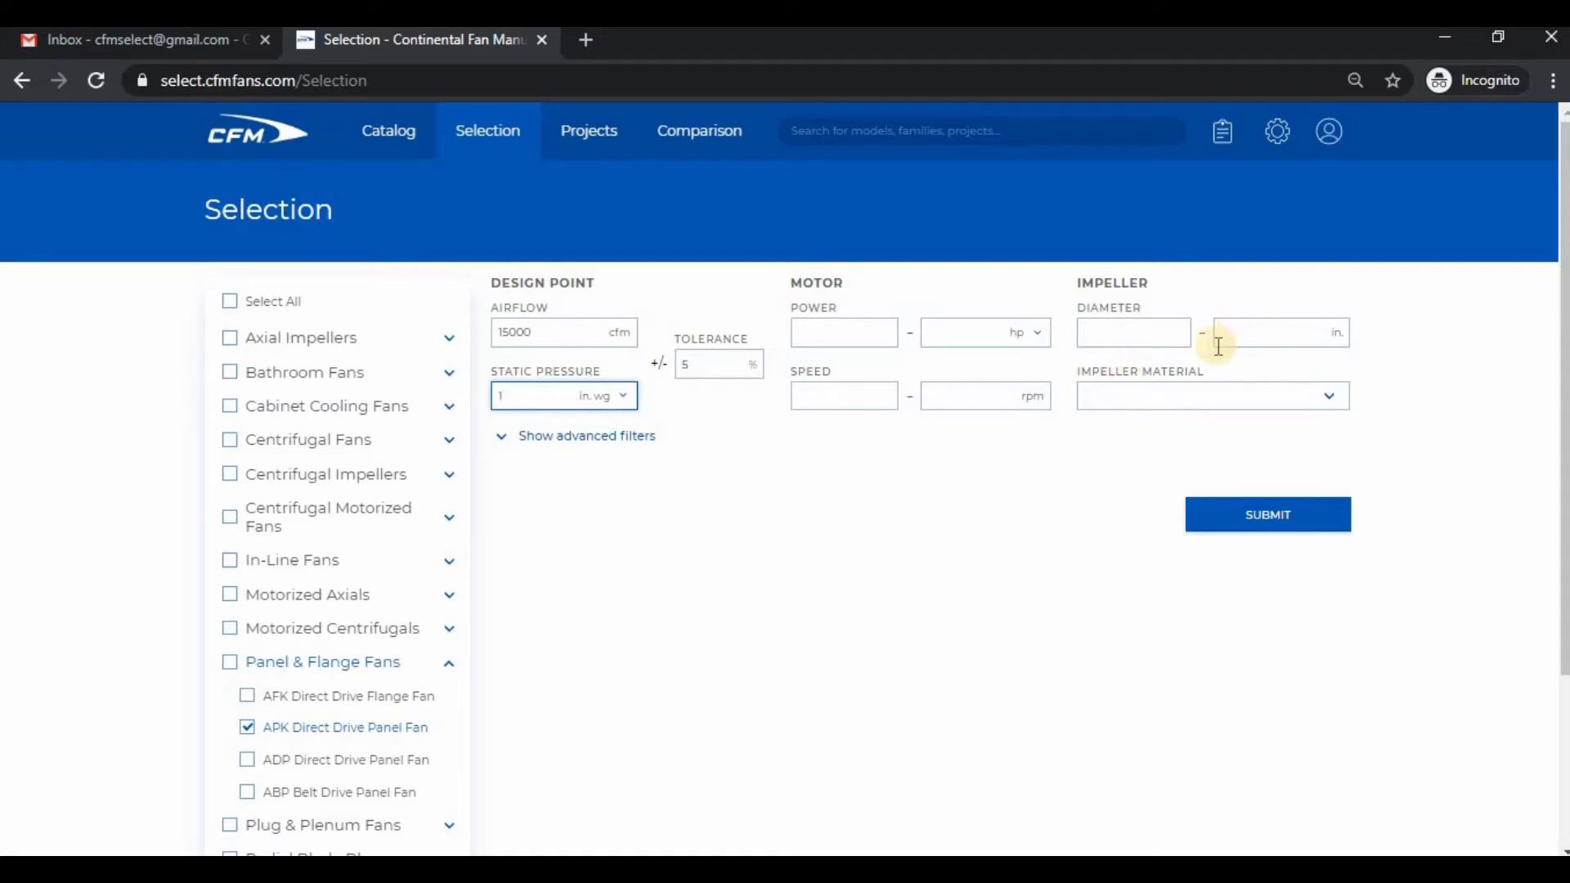
# Step: Limit the impeller diameter range to 36–36 in. and set the impeller material to Aluminum
pyautogui.click(1283, 334)
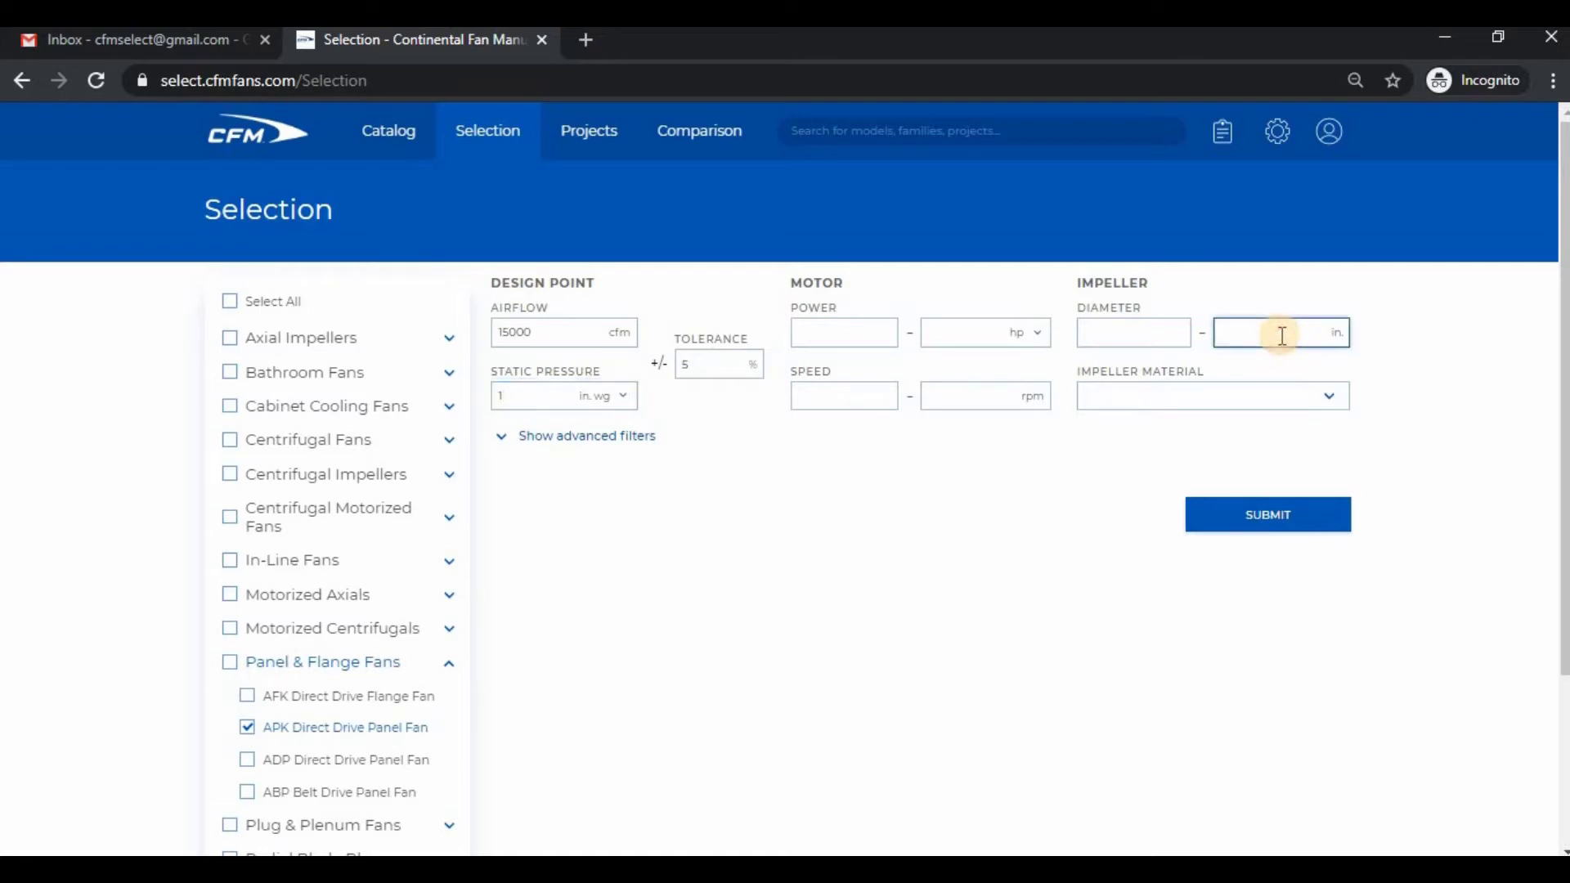
pyautogui.write('36')
pyautogui.click(1168, 331)
pyautogui.write('36')
pyautogui.click(1182, 397)
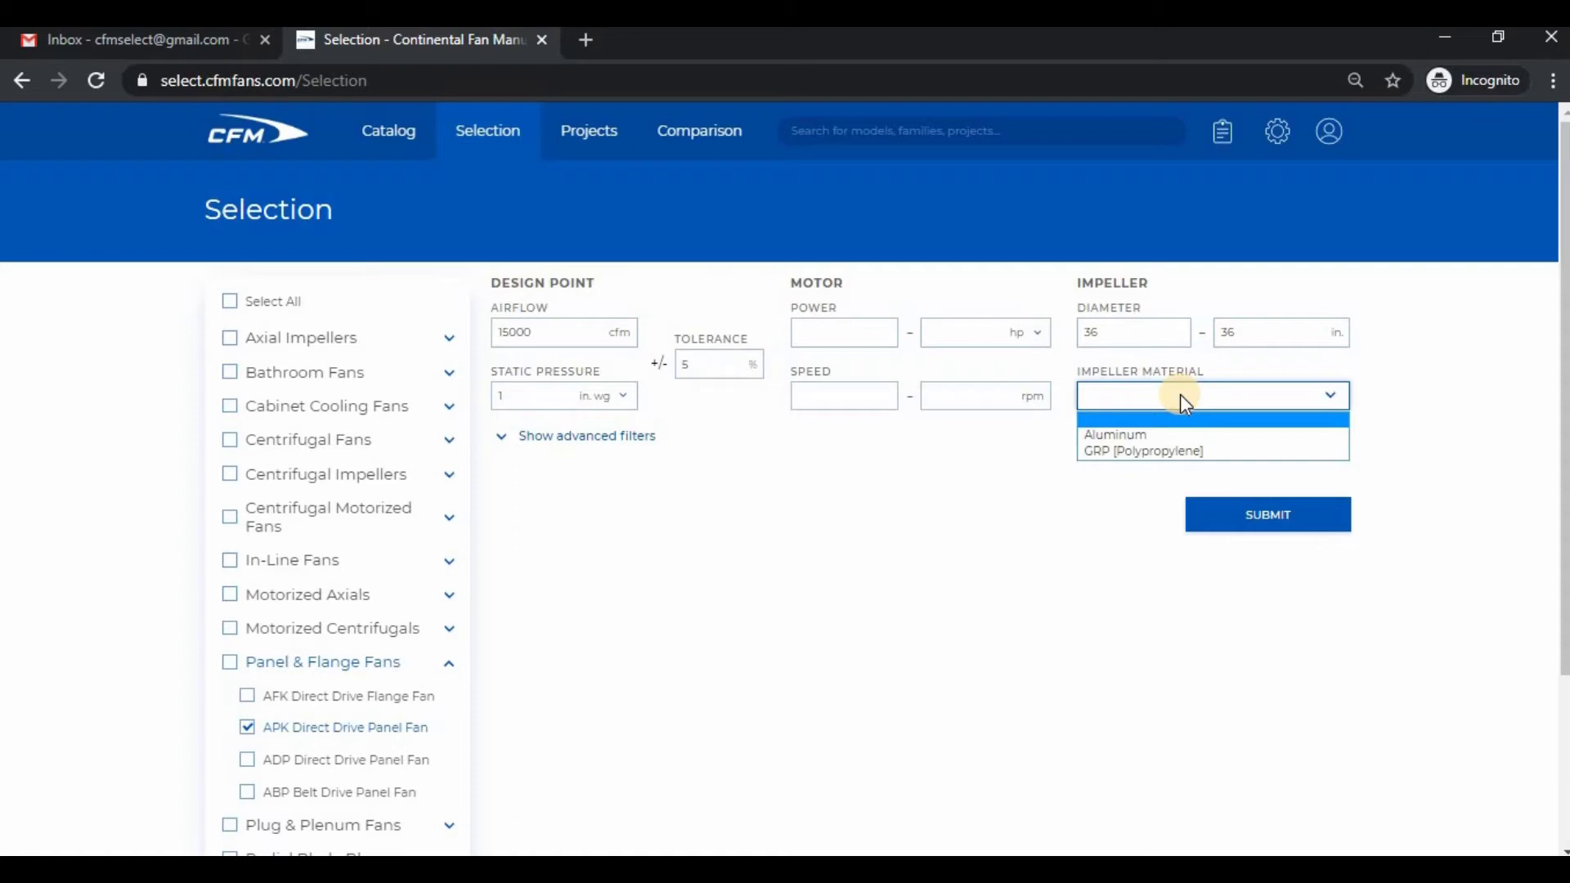
pyautogui.click(1145, 436)
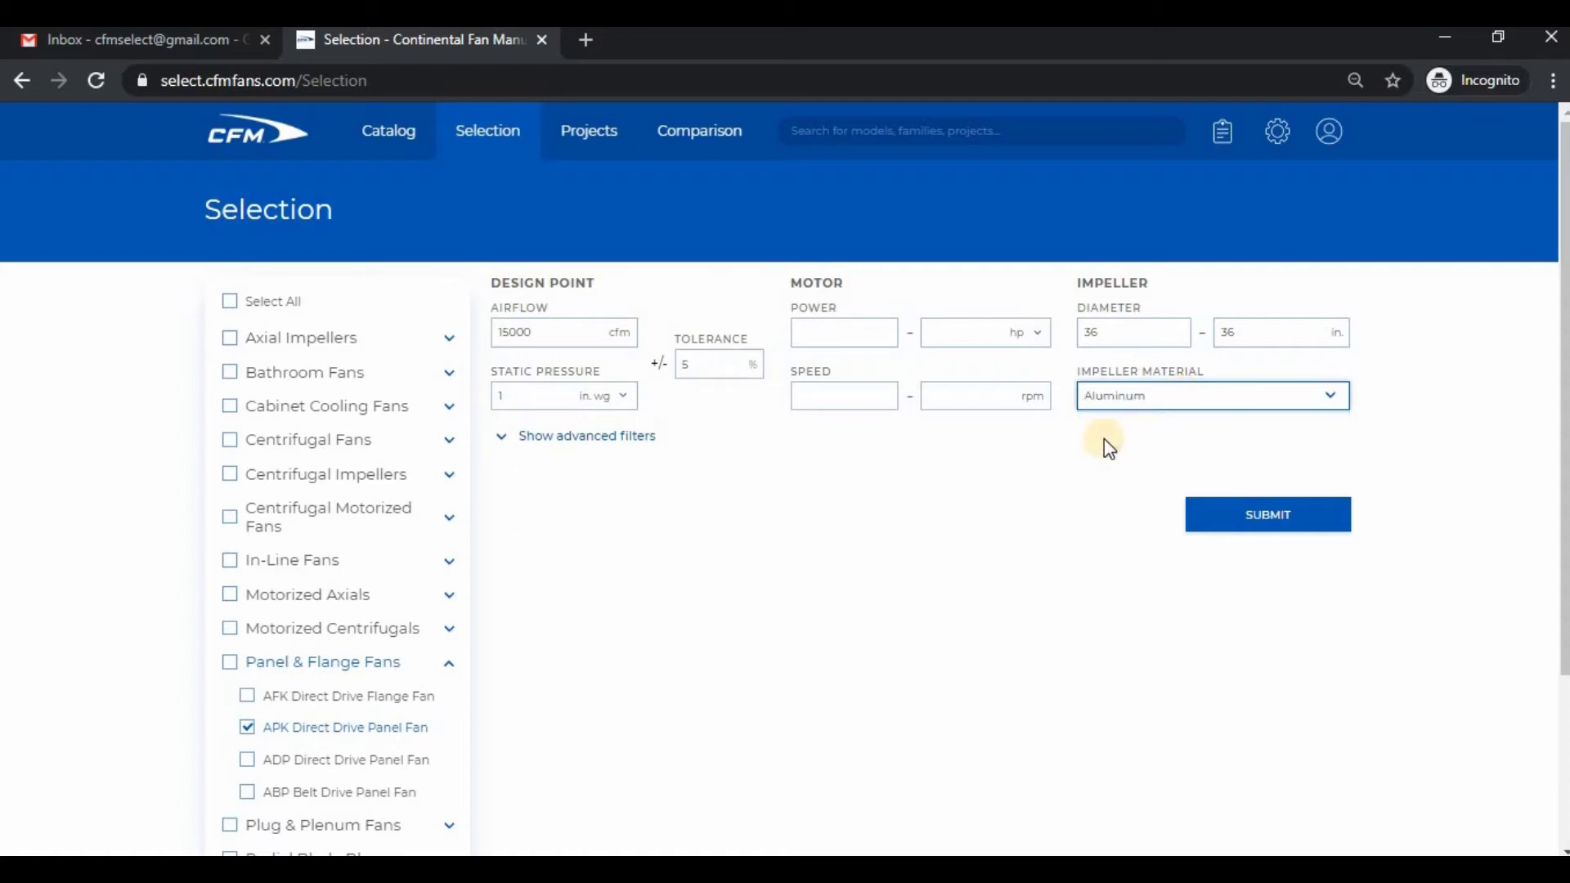
# Step: Show the advanced filters and examine the selection mode, installation and speed options, keeping System Curve and Standard
pyautogui.click(552, 449)
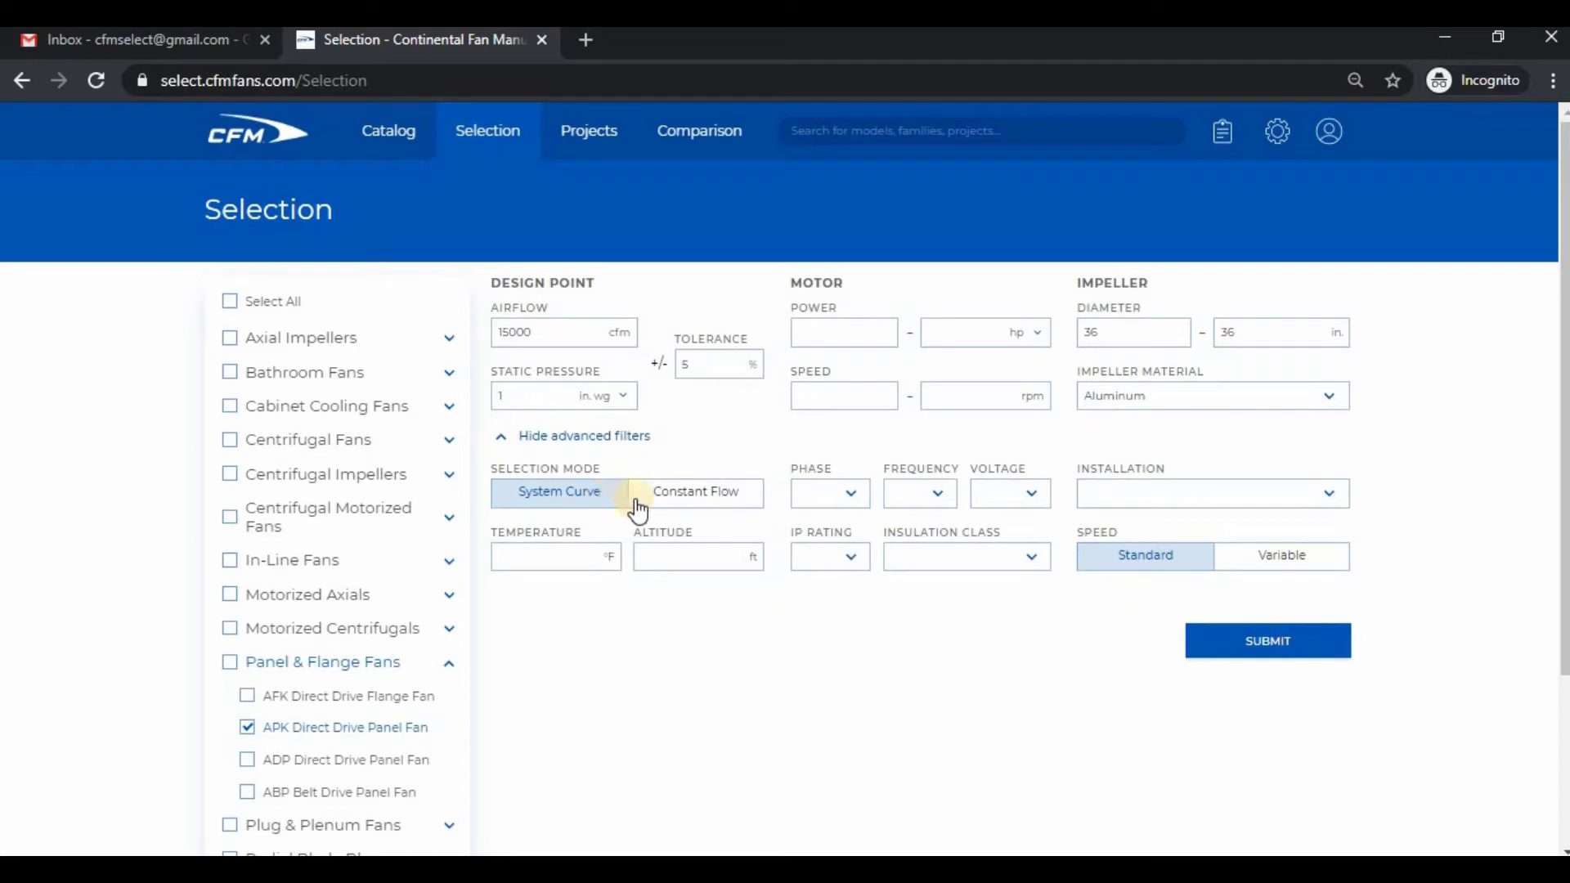
pyautogui.click(685, 503)
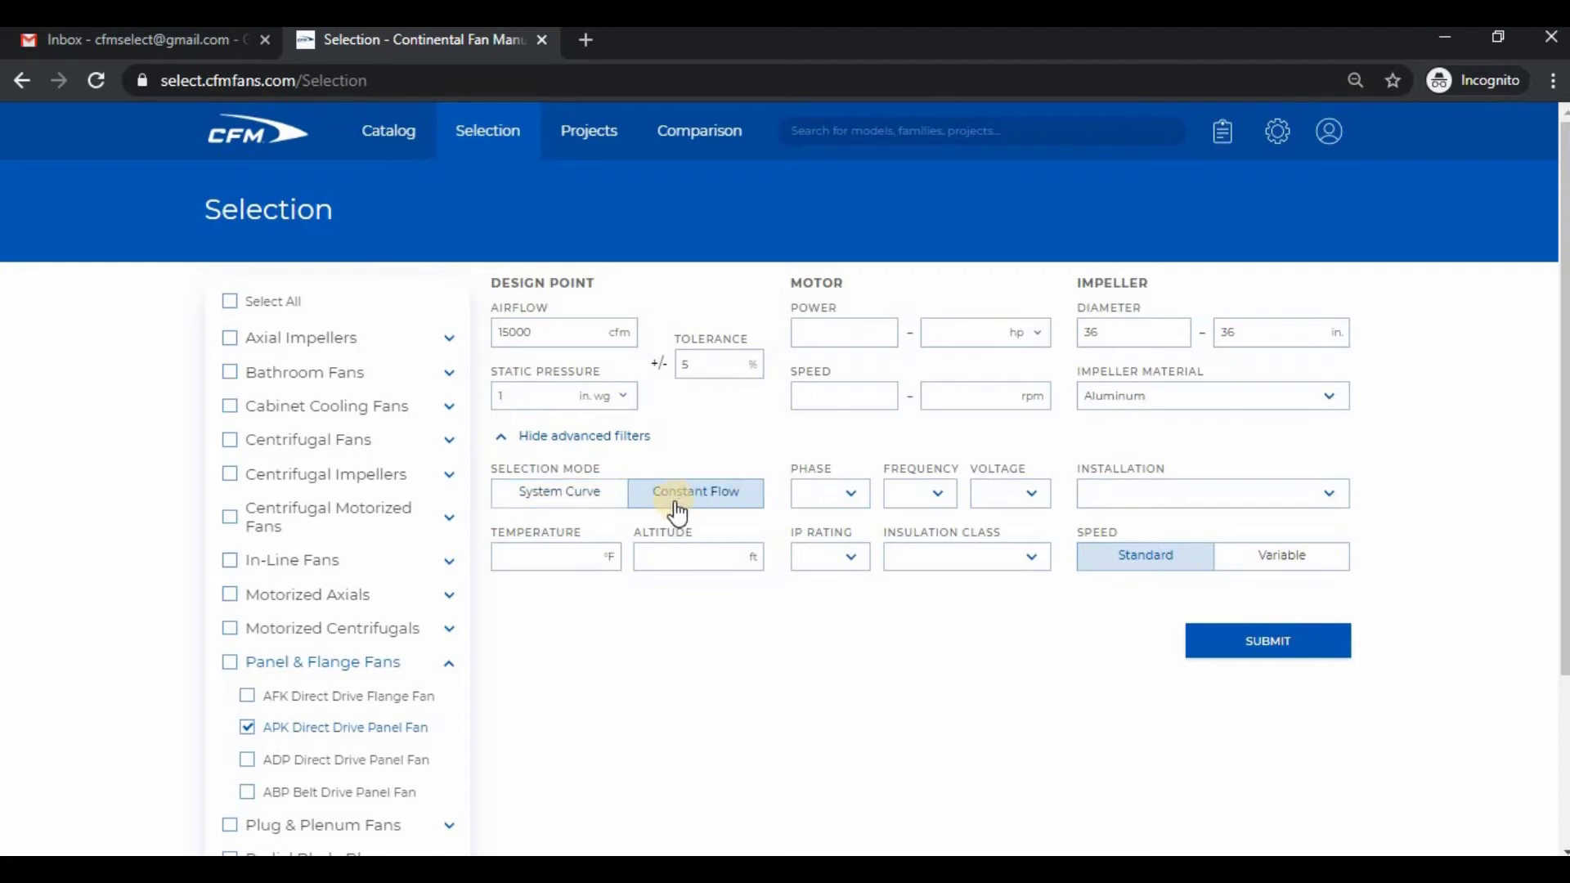
pyautogui.click(677, 510)
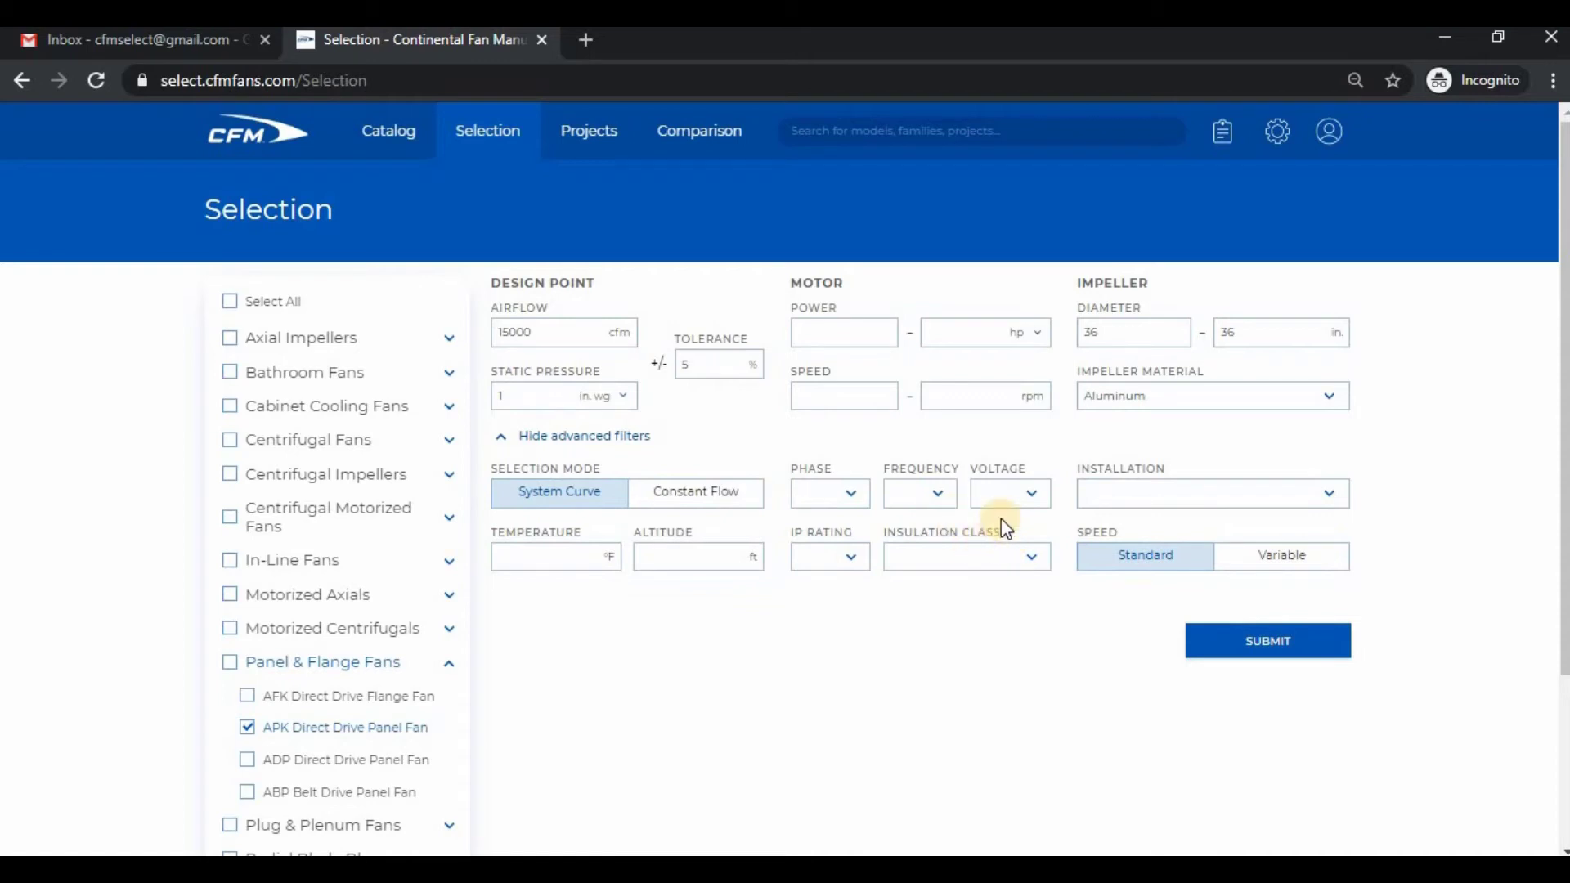
pyautogui.click(1119, 495)
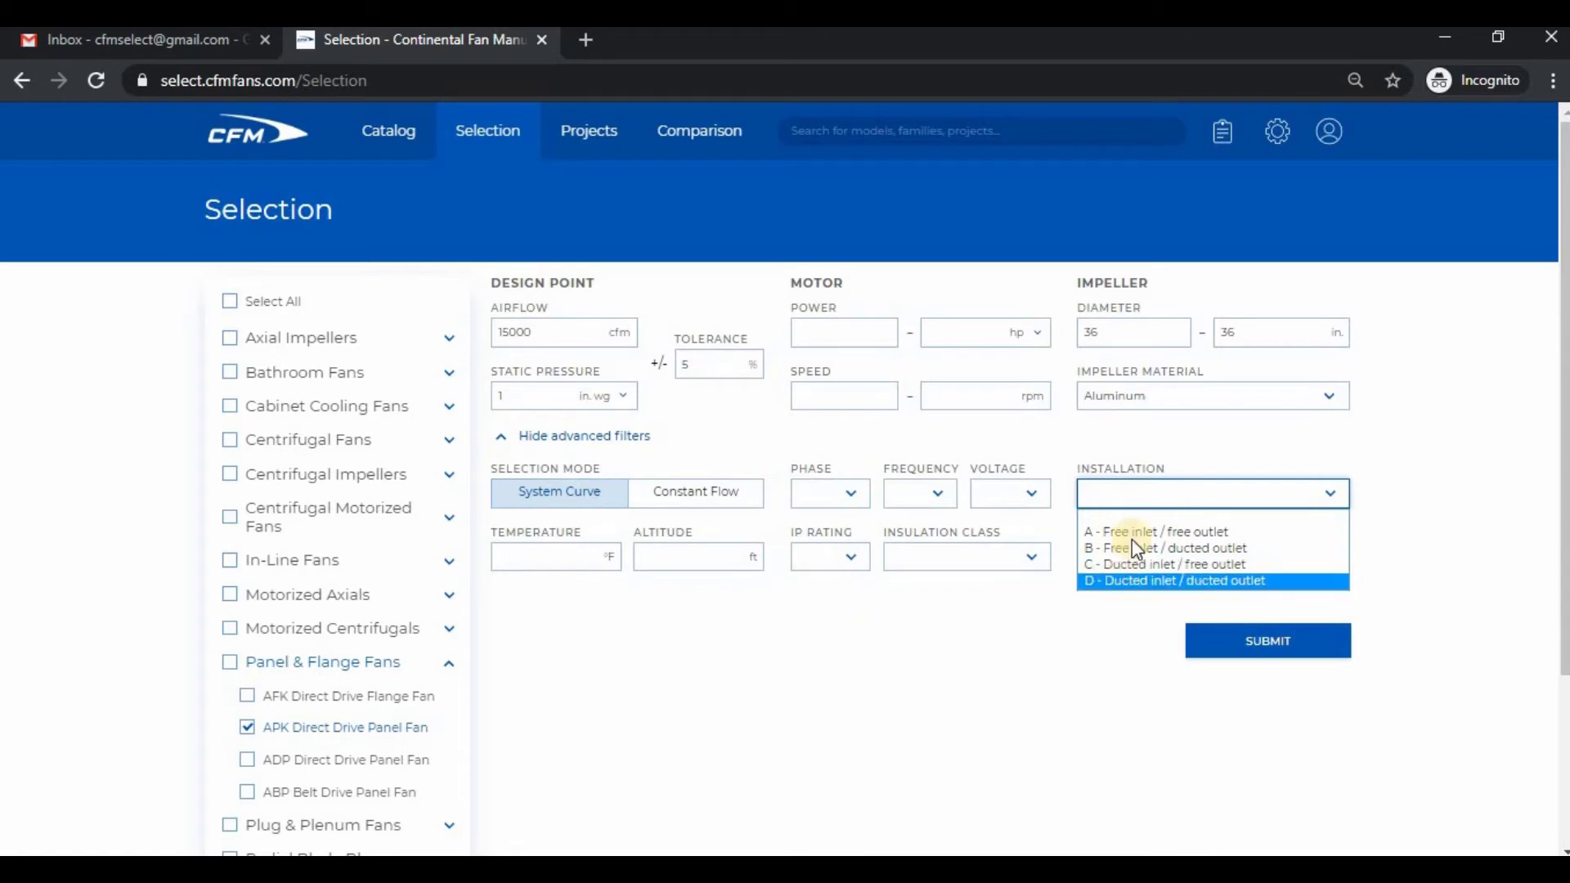
pyautogui.click(1142, 490)
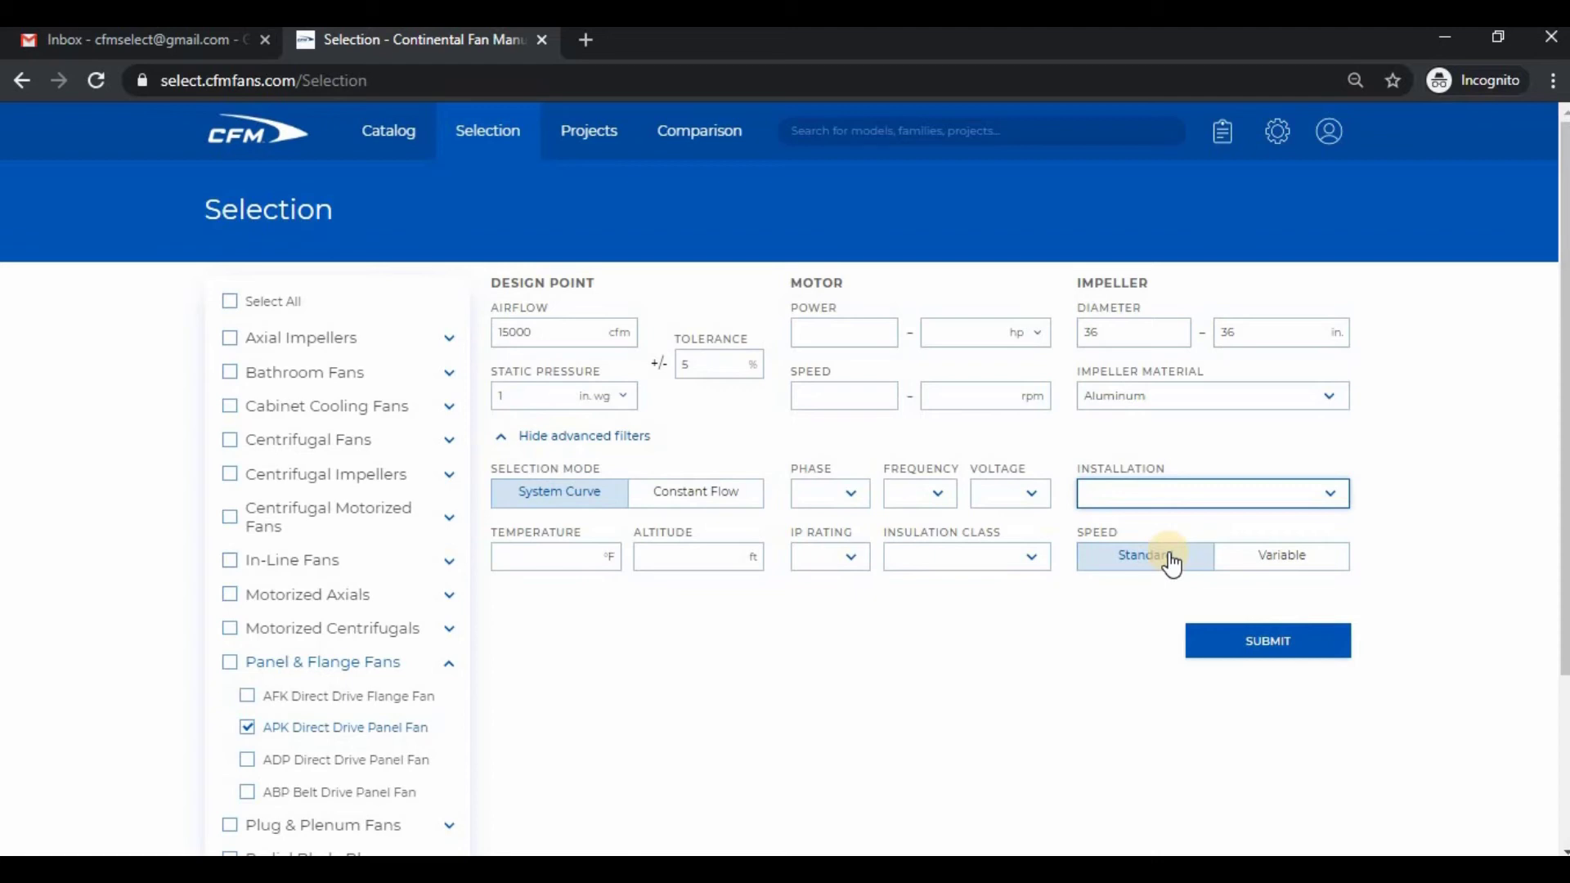
pyautogui.click(1300, 564)
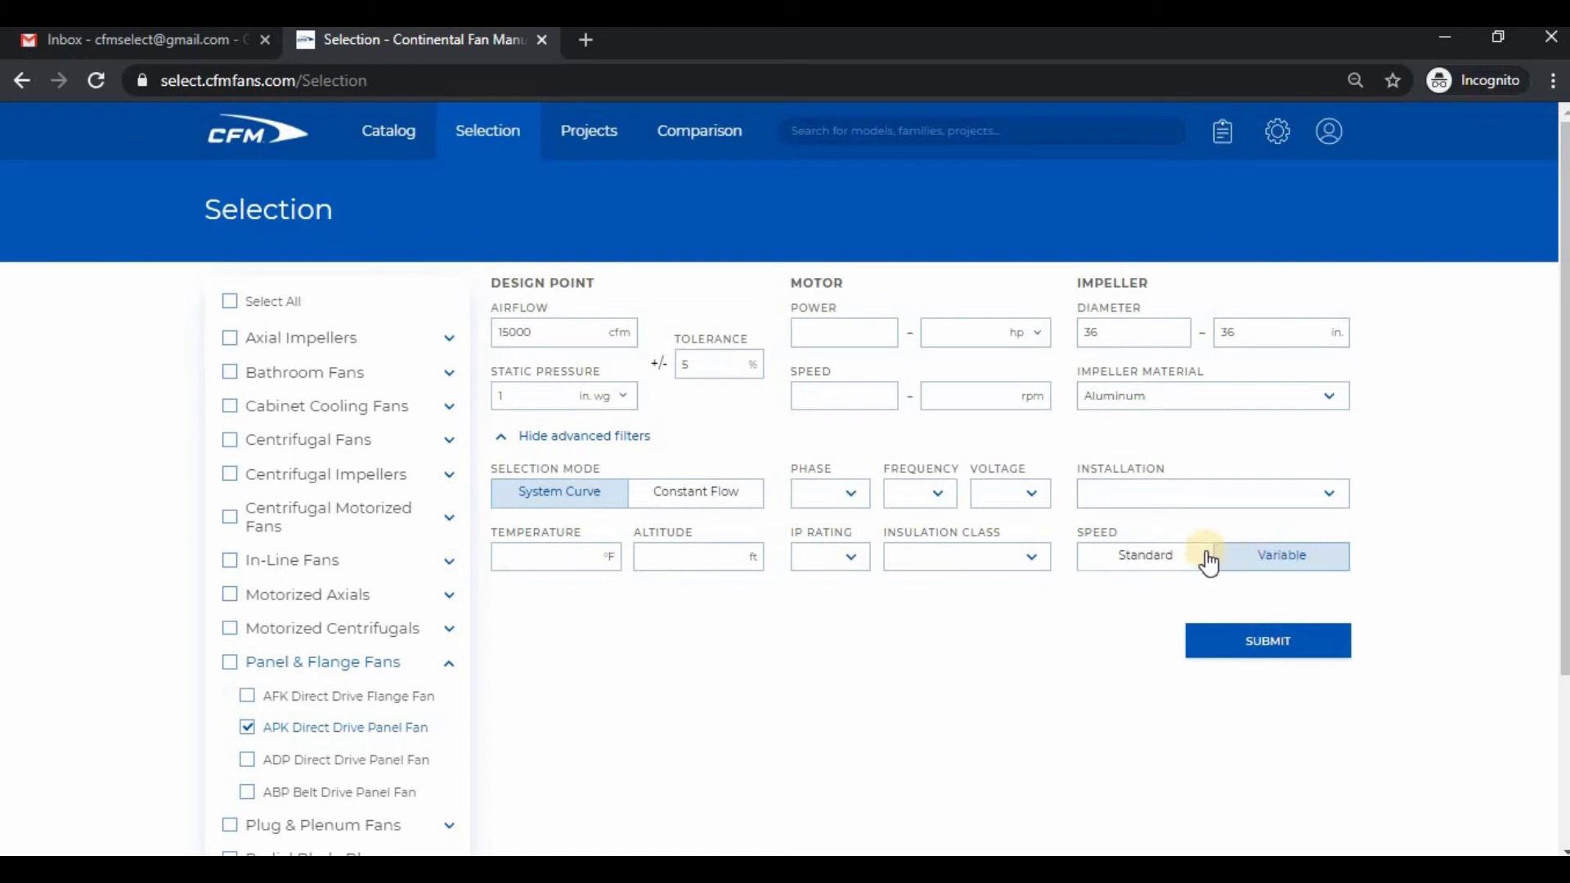
pyautogui.click(1175, 561)
# Step: Submit the fan selection criteria and look over the performance chart and the list of matching models
pyautogui.click(1264, 645)
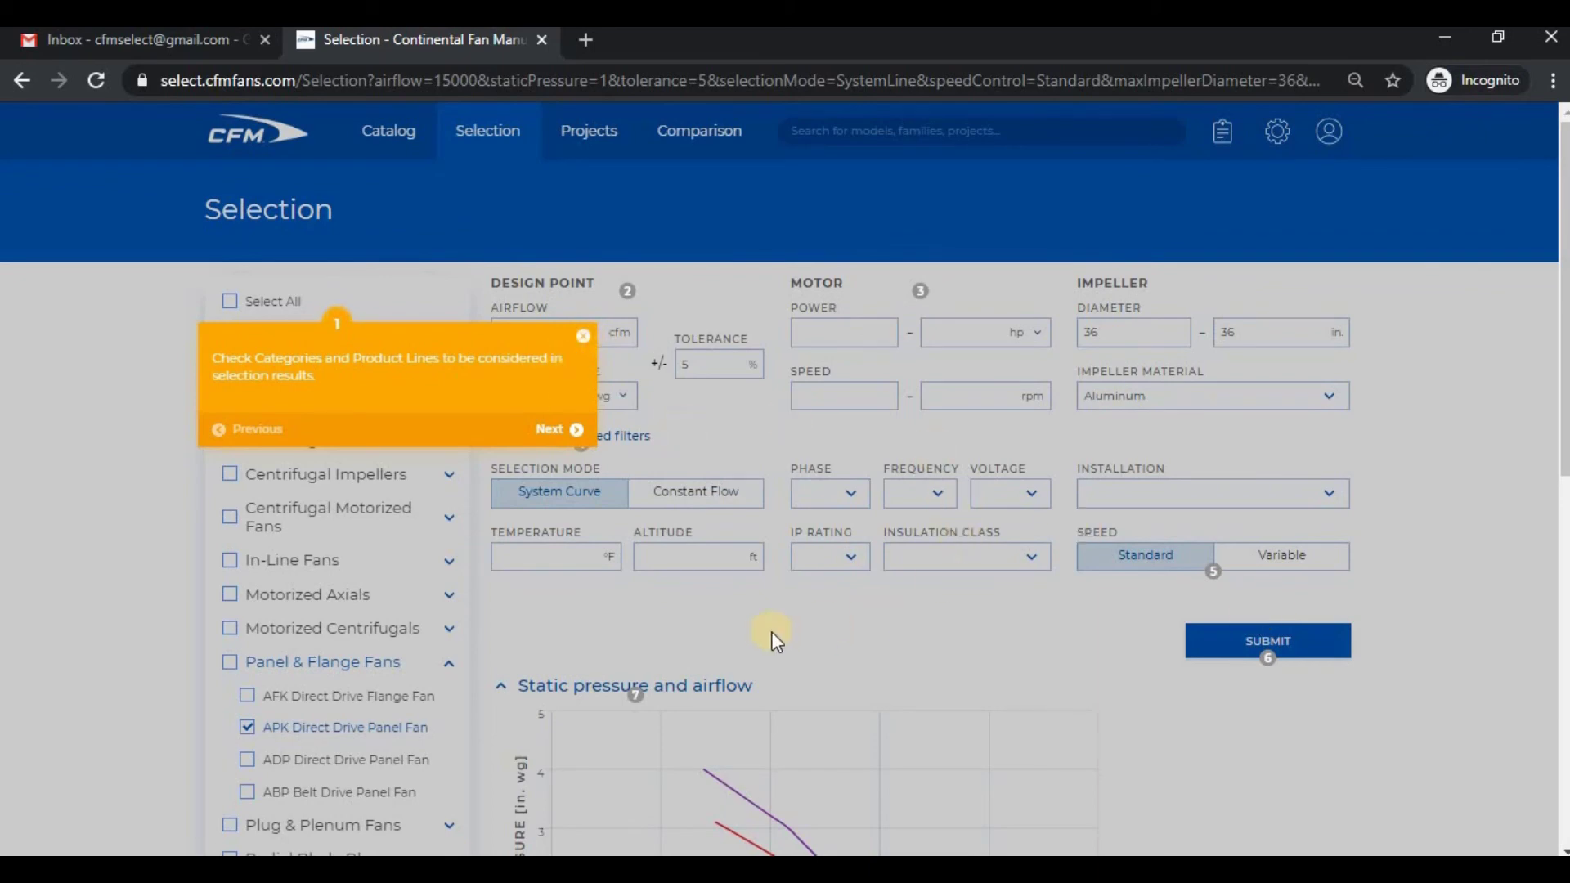
pyautogui.scroll(-5, 772, 632)
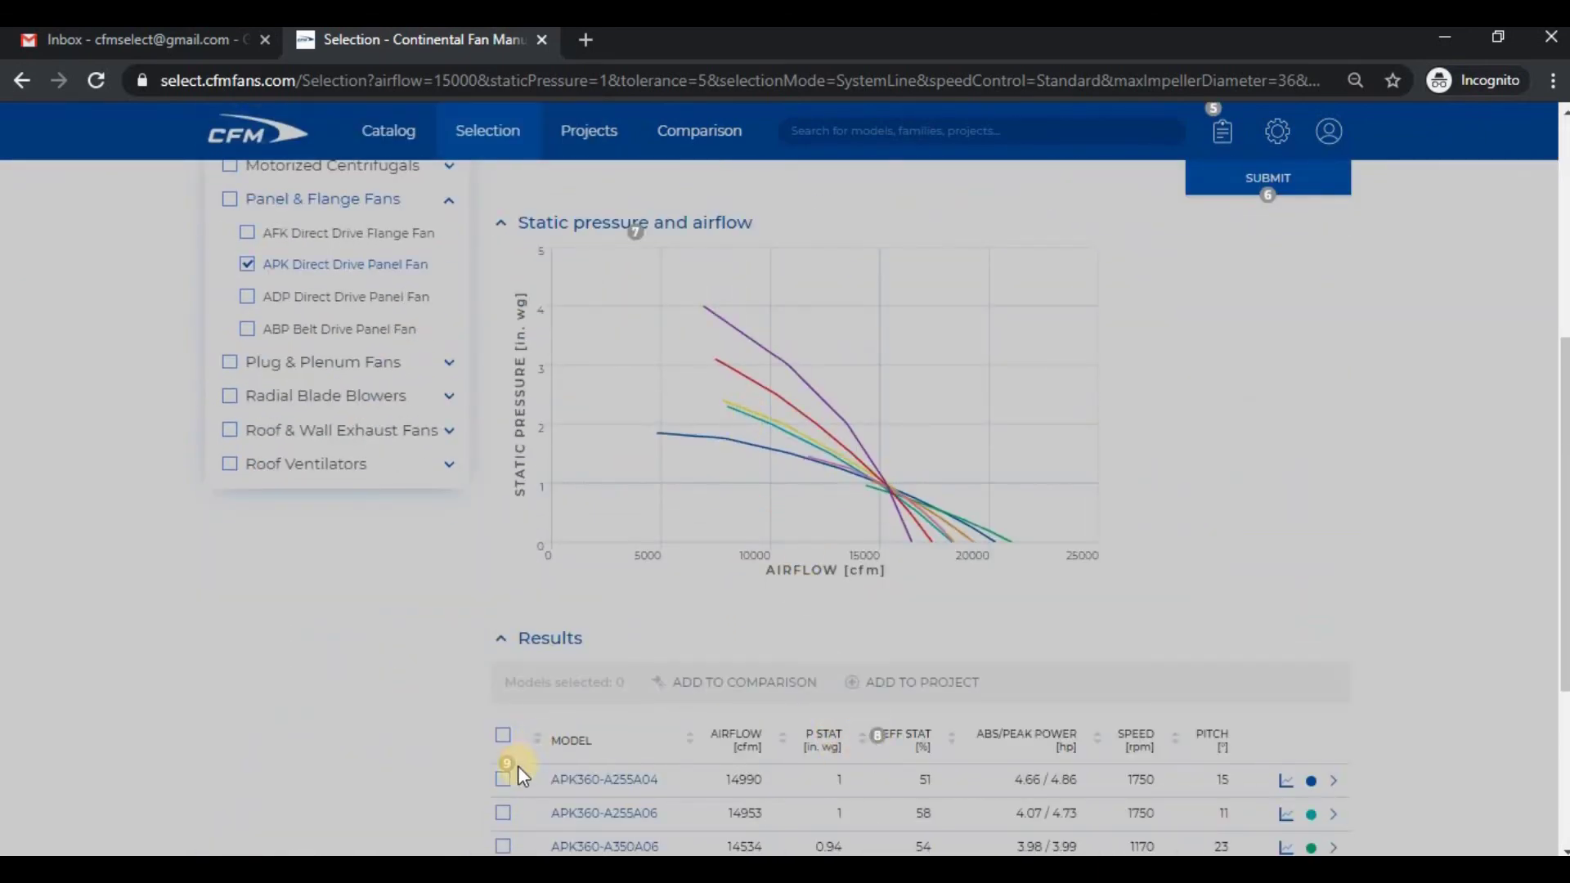
pyautogui.scroll(-3, 520, 777)
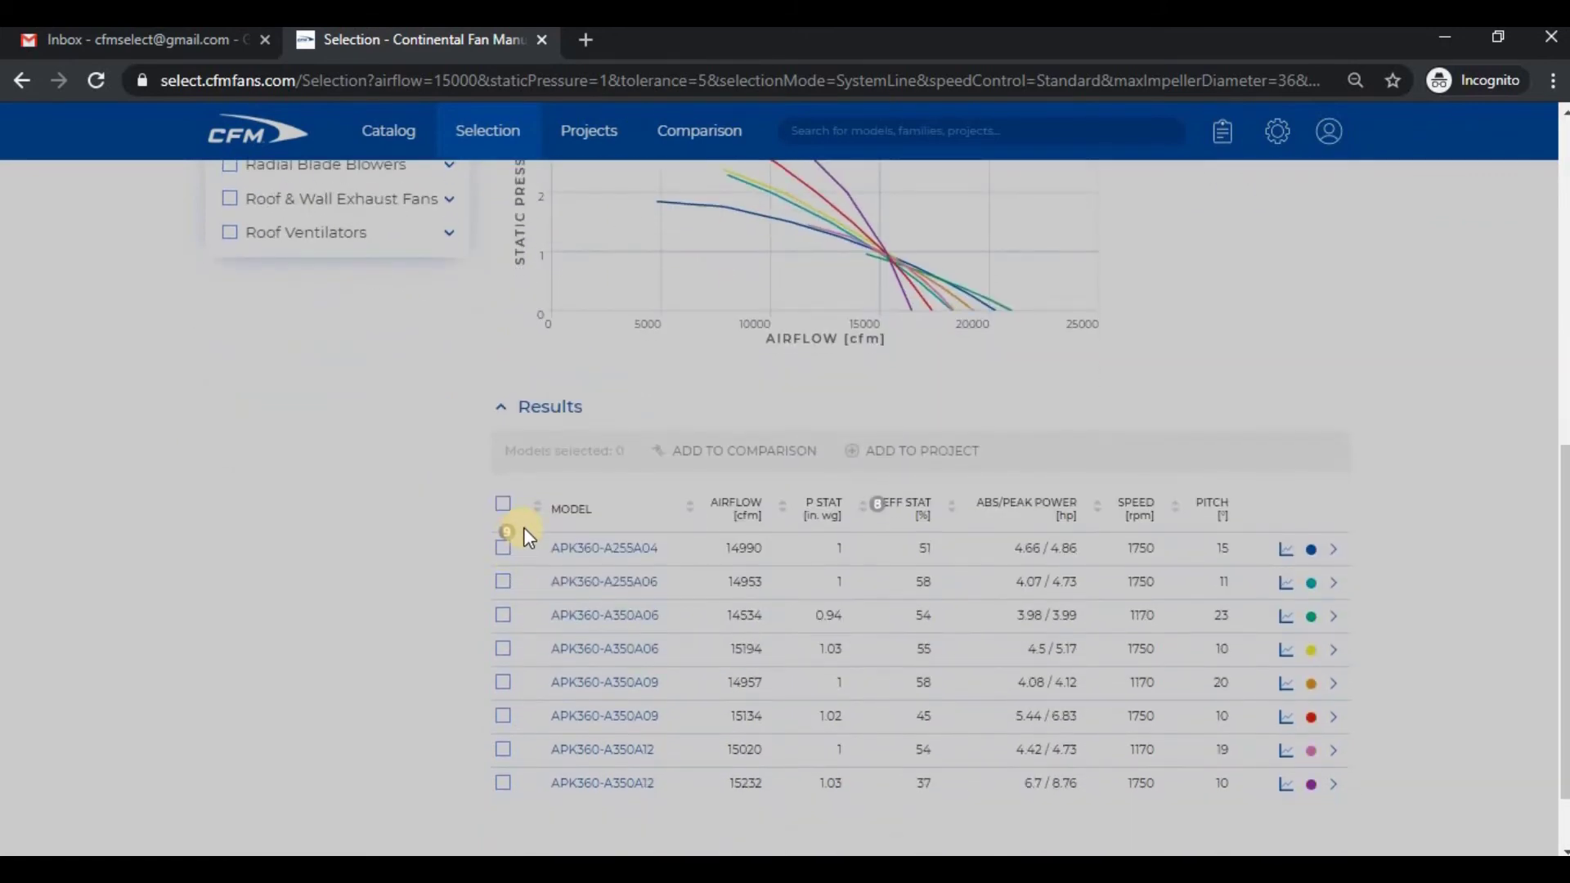
pyautogui.scroll(9, 585, 501)
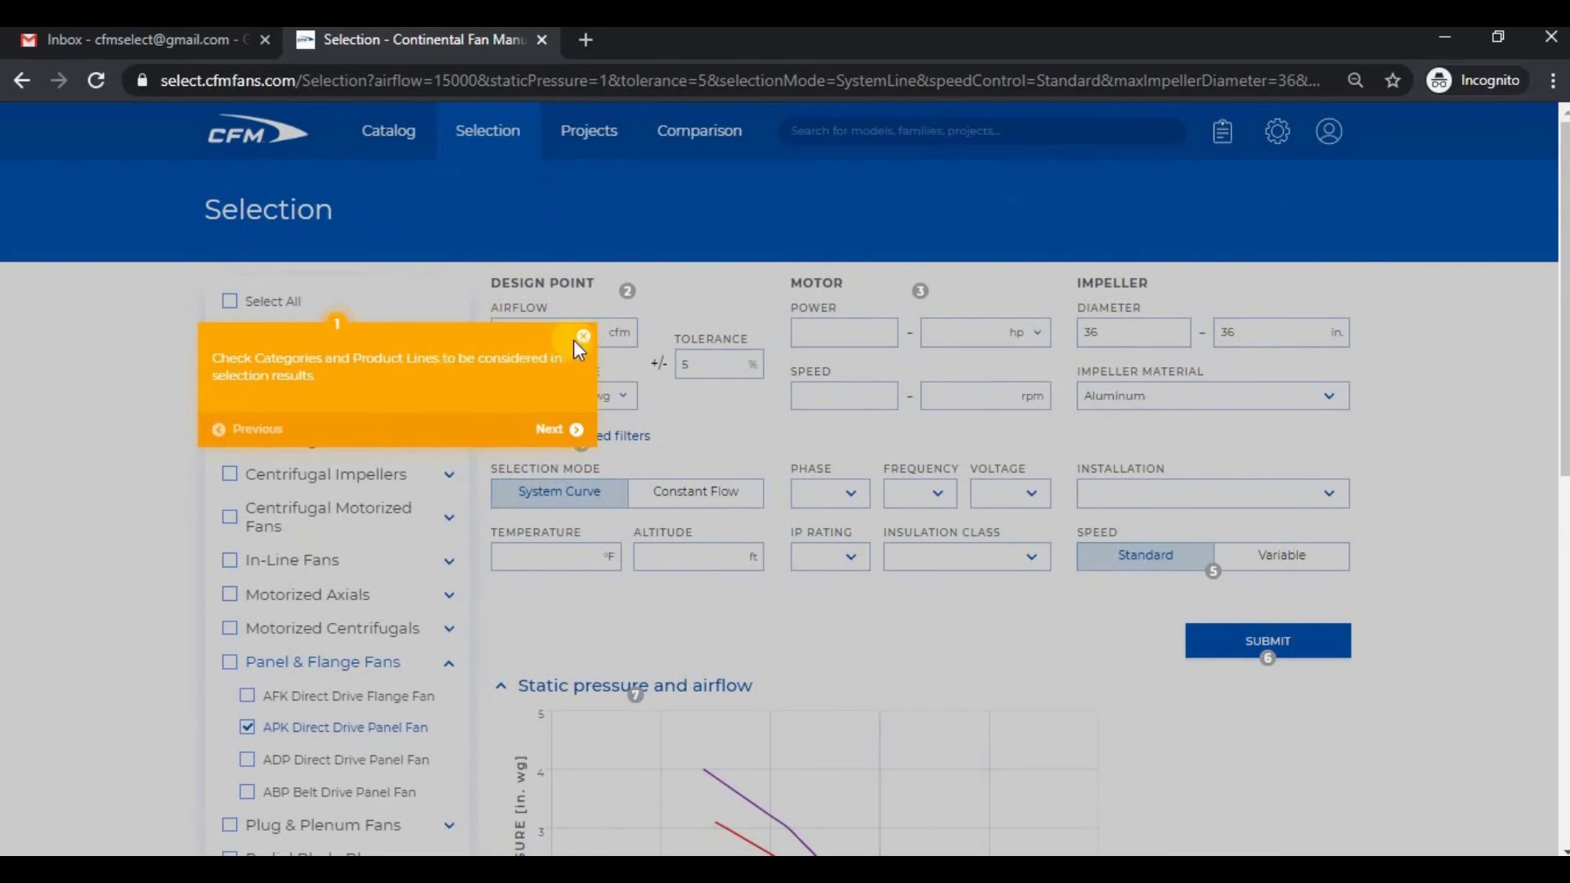
# Step: Close the tutorial overlay and look up the Show tutorial option in the settings
pyautogui.click(581, 340)
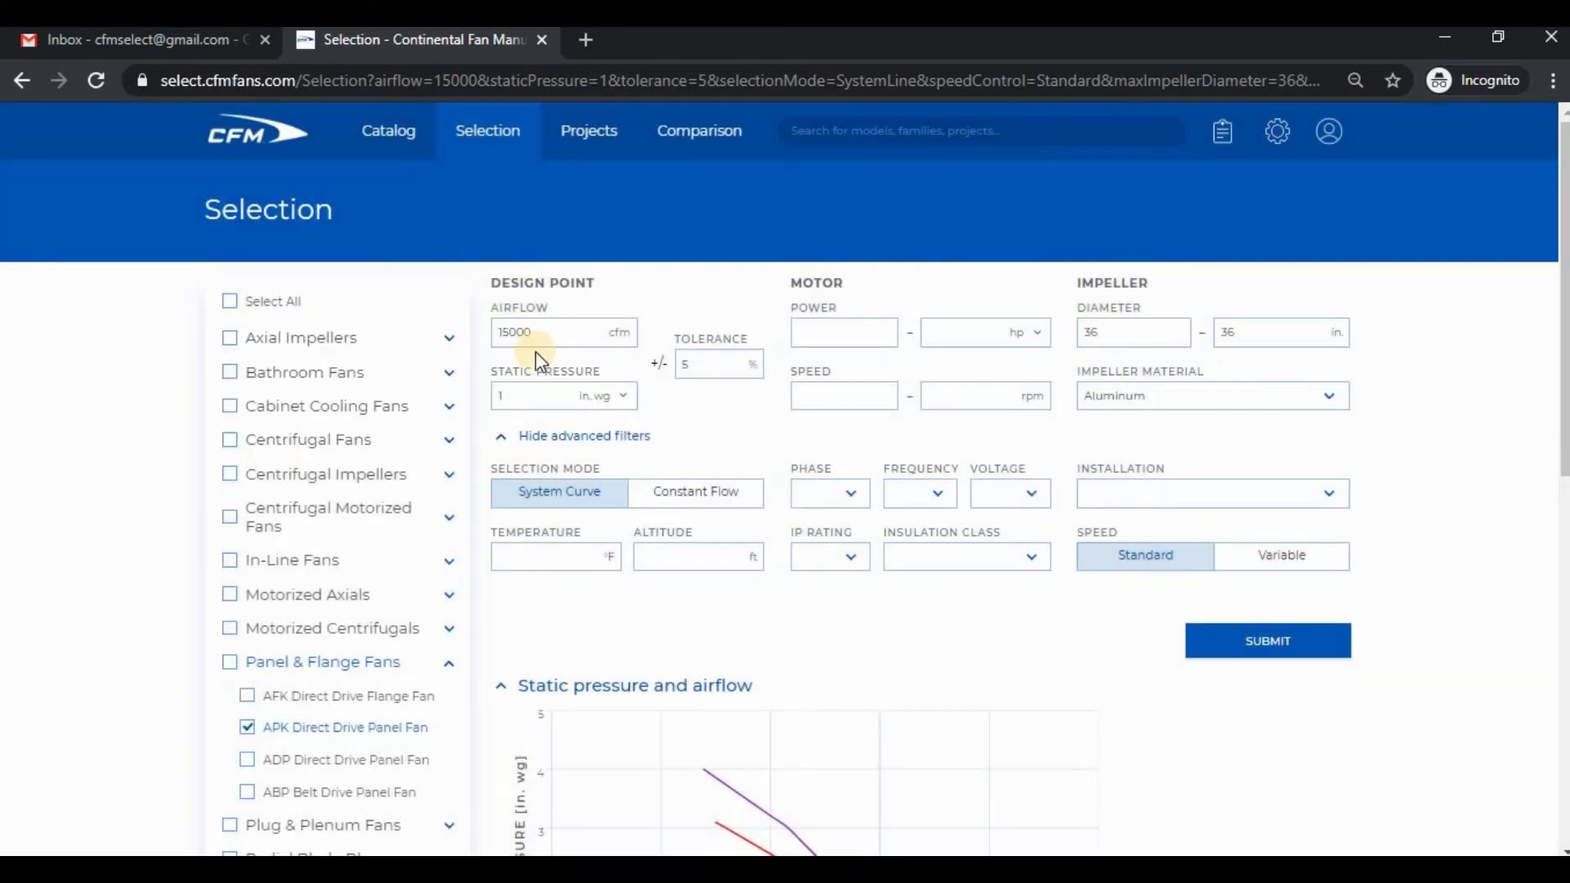
pyautogui.click(1281, 138)
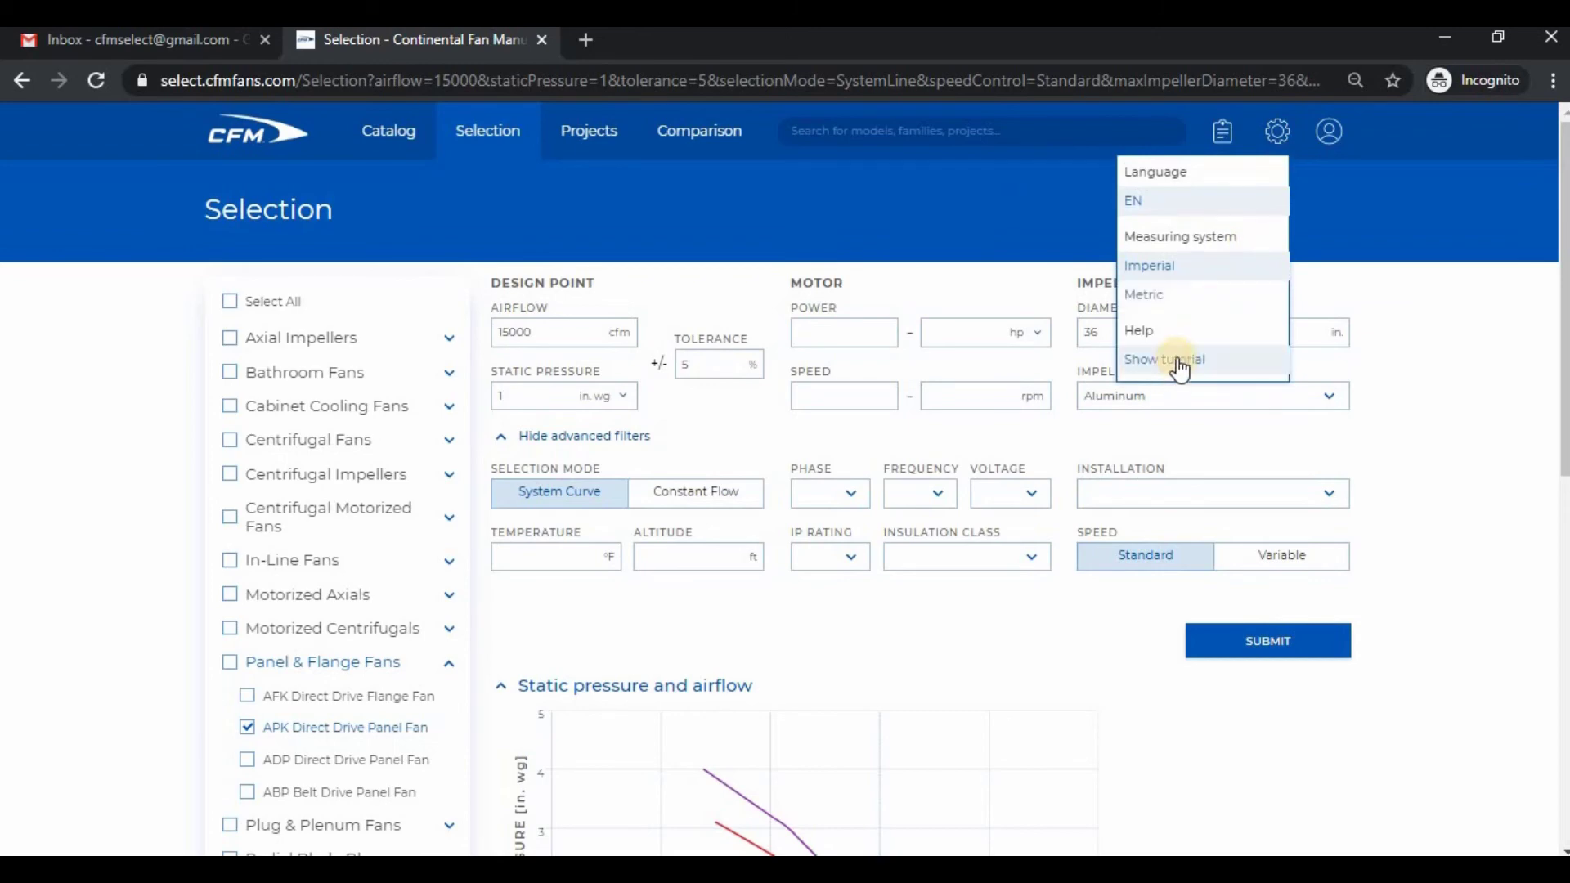
# Step: Select the models APK360-A255A04 and APK360-A255A06 in the results list
pyautogui.scroll(-3, 787, 362)
pyautogui.scroll(-2, 787, 362)
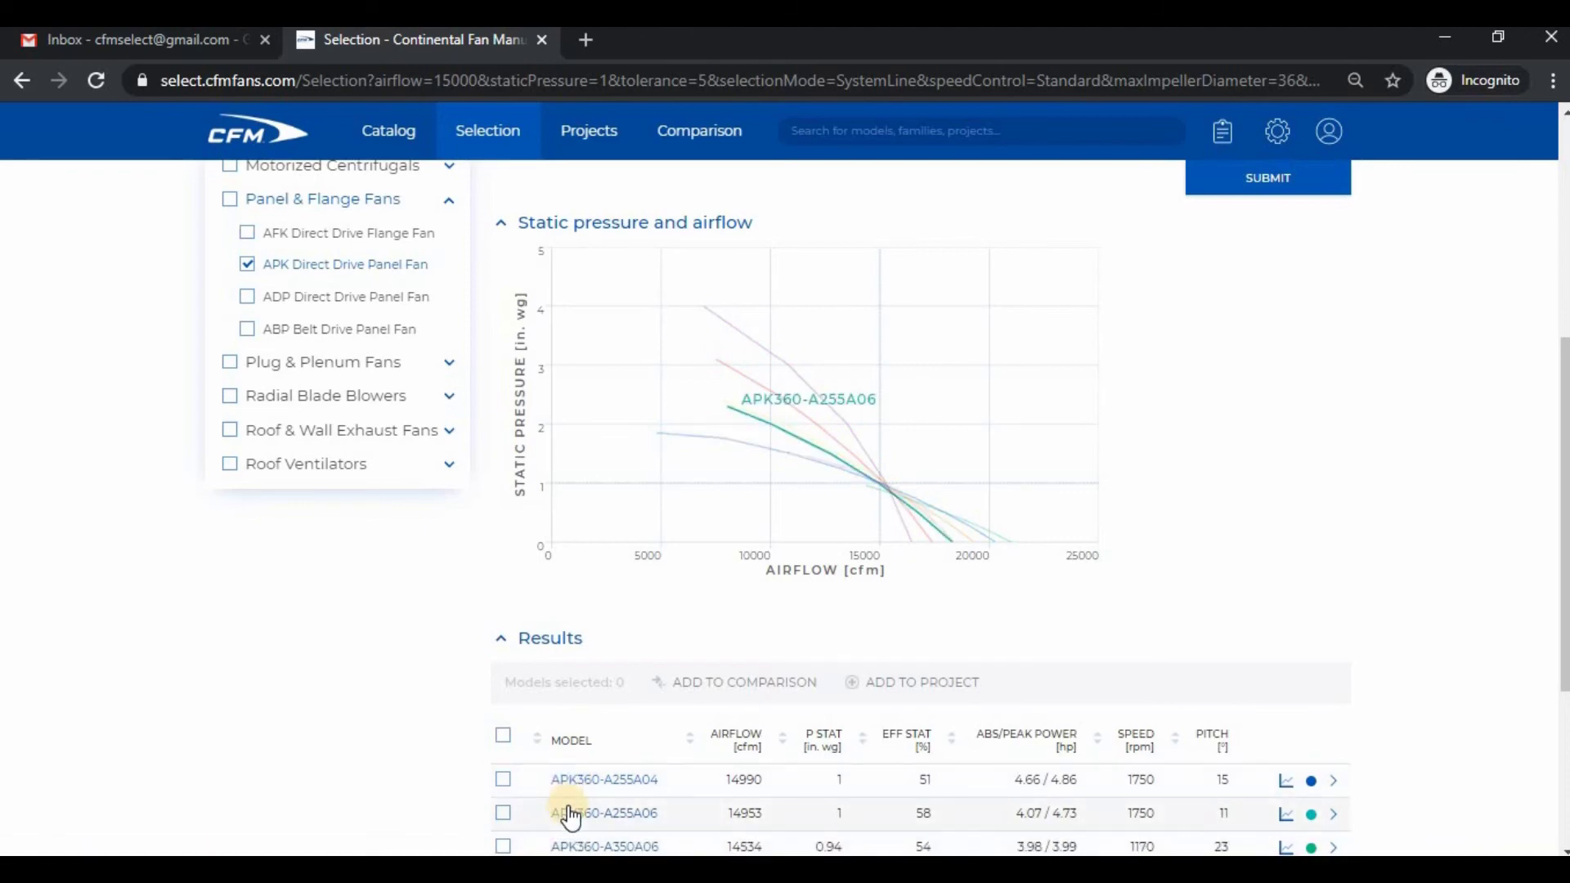
pyautogui.scroll(-3, 570, 816)
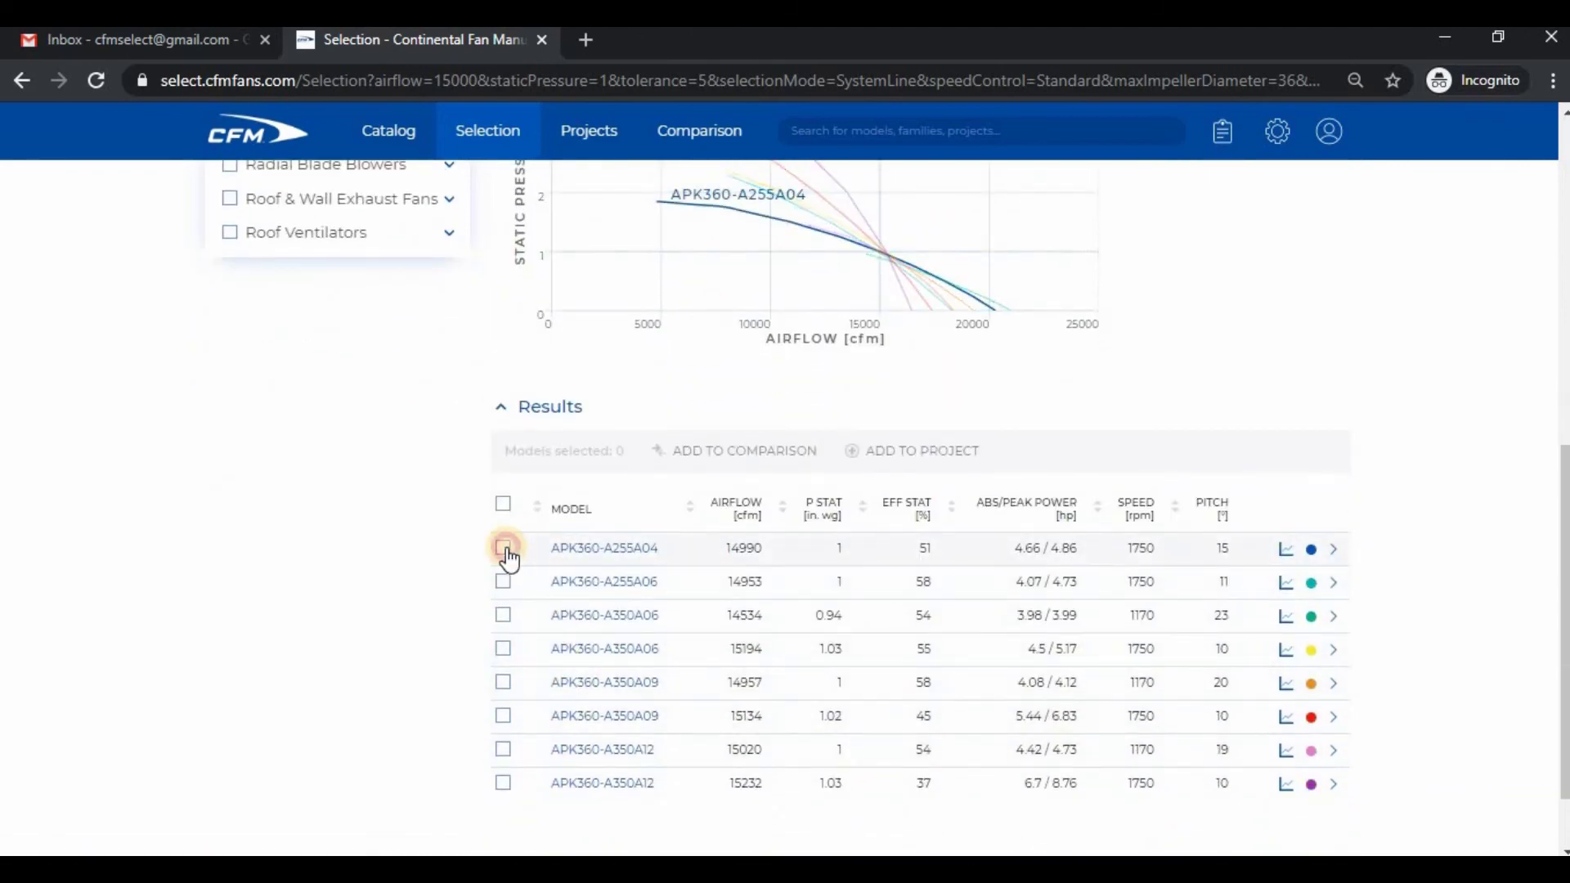
pyautogui.click(505, 548)
pyautogui.click(503, 583)
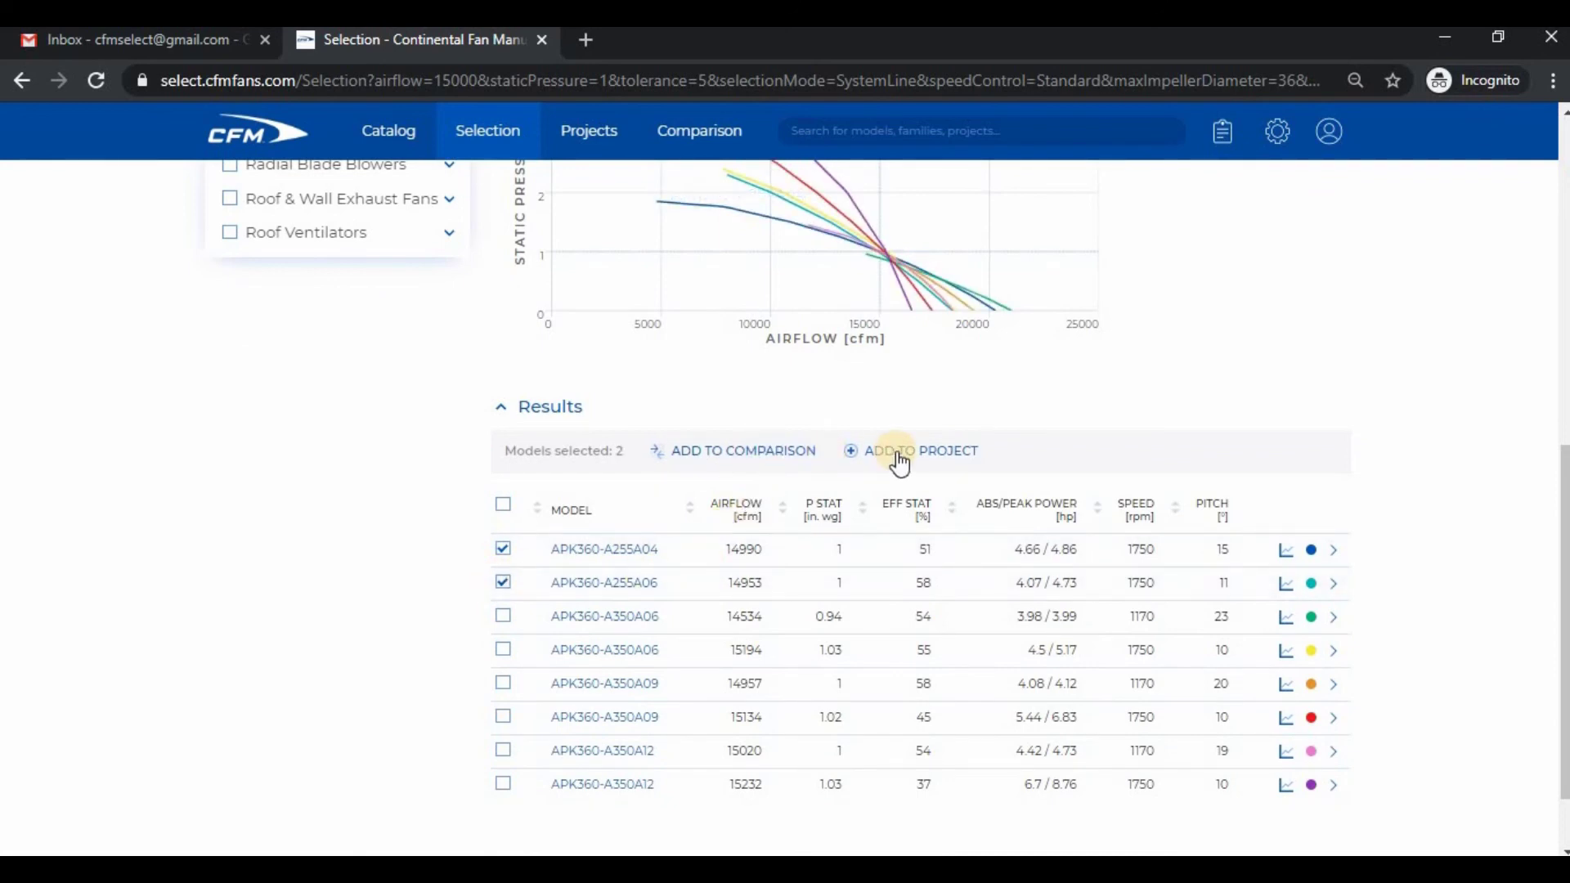
# Step: Sort the results by airflow, and finally by static efficiency in descending order
pyautogui.click(746, 517)
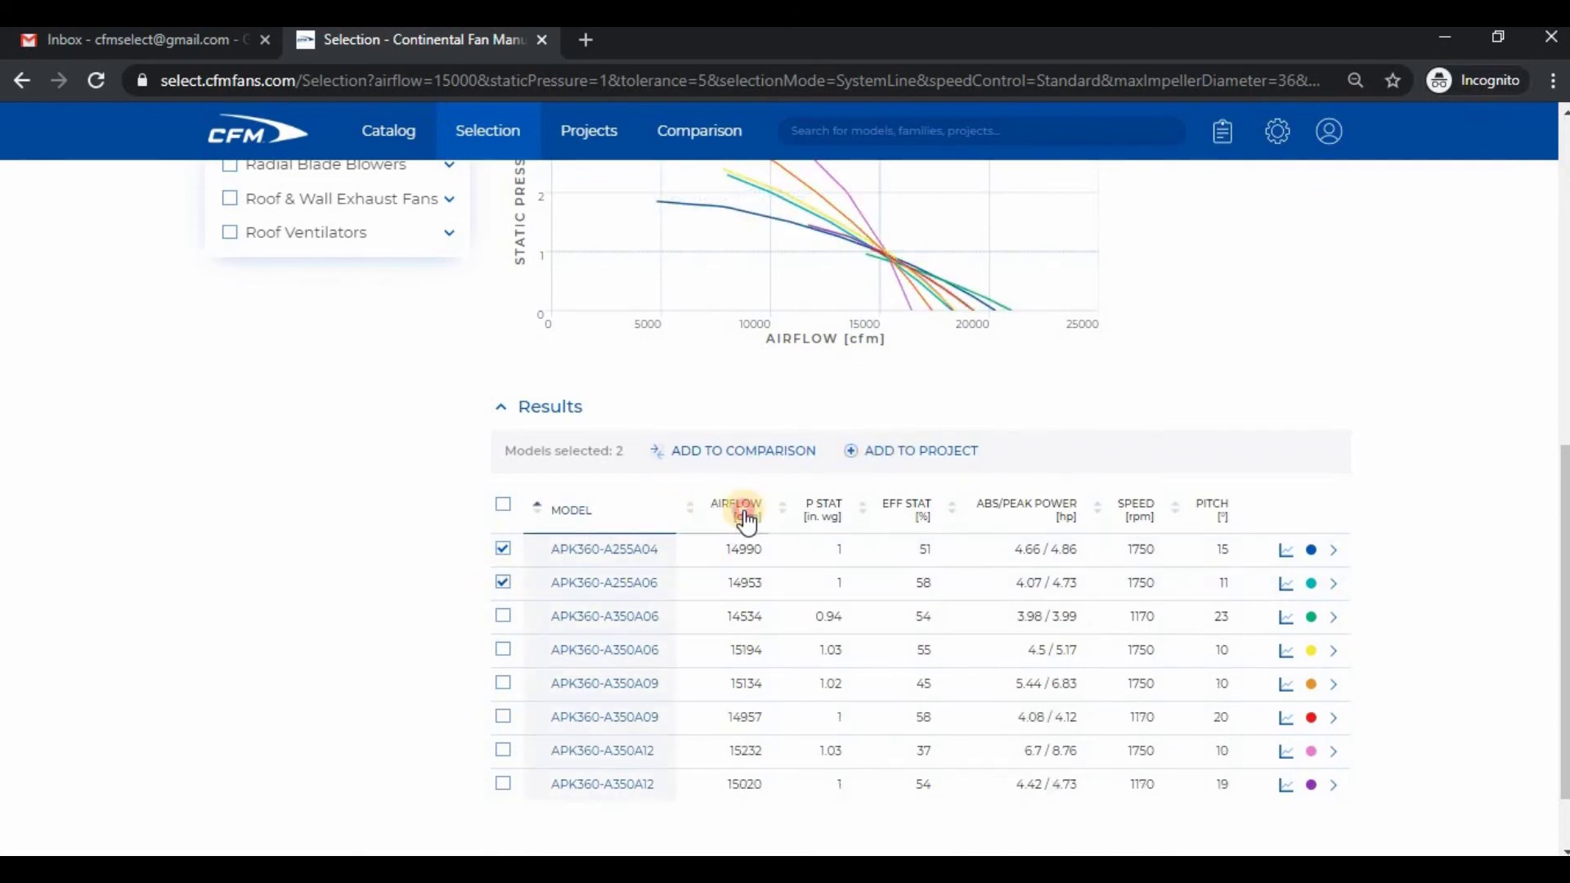
pyautogui.click(746, 517)
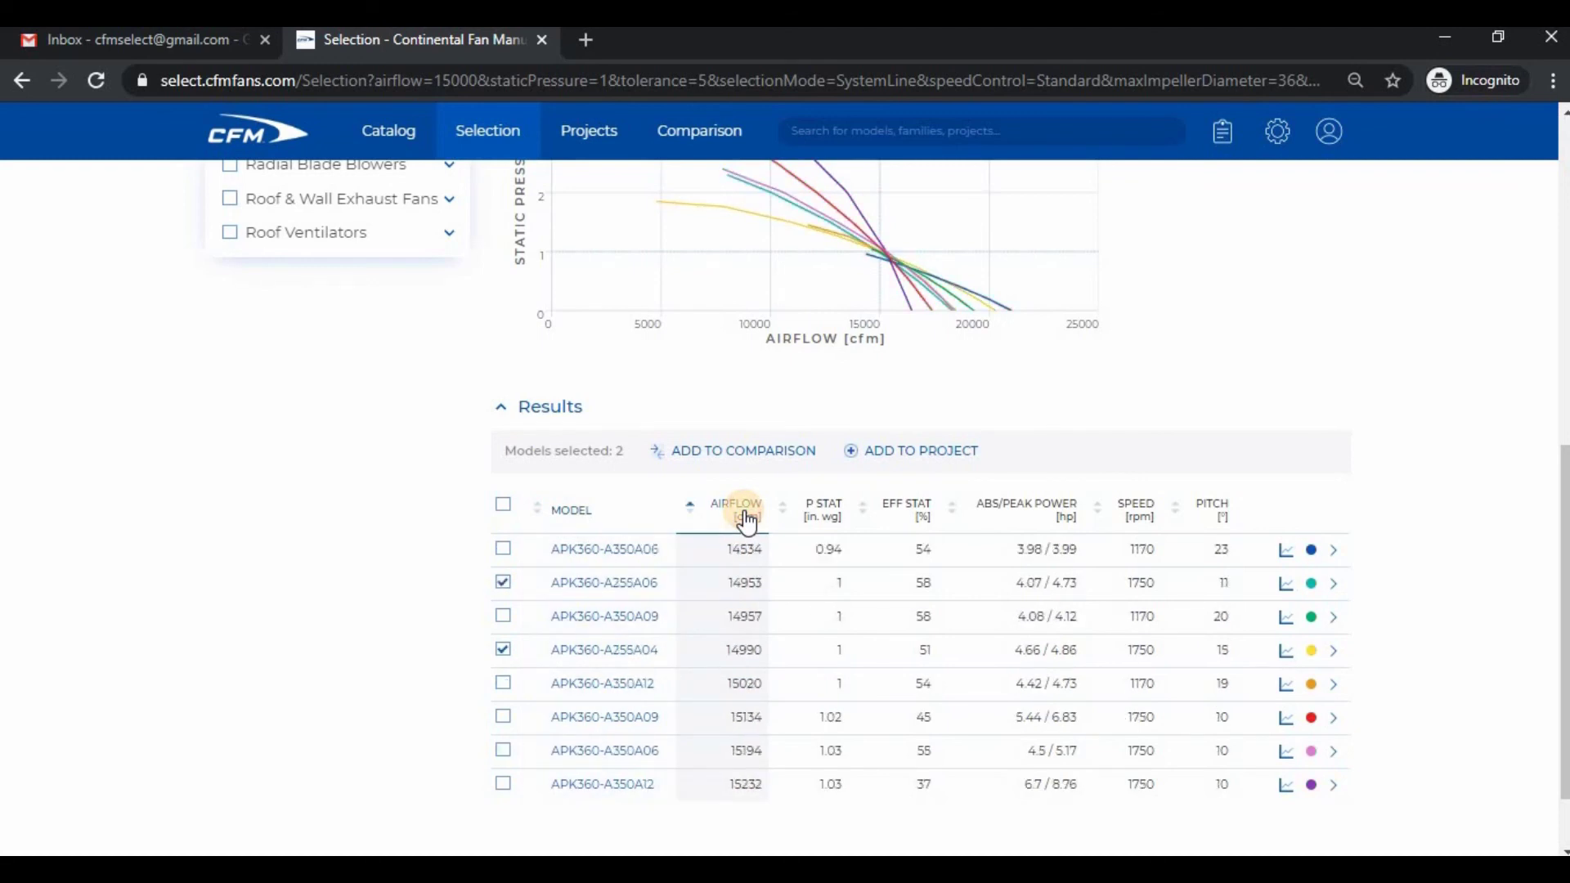
pyautogui.click(903, 516)
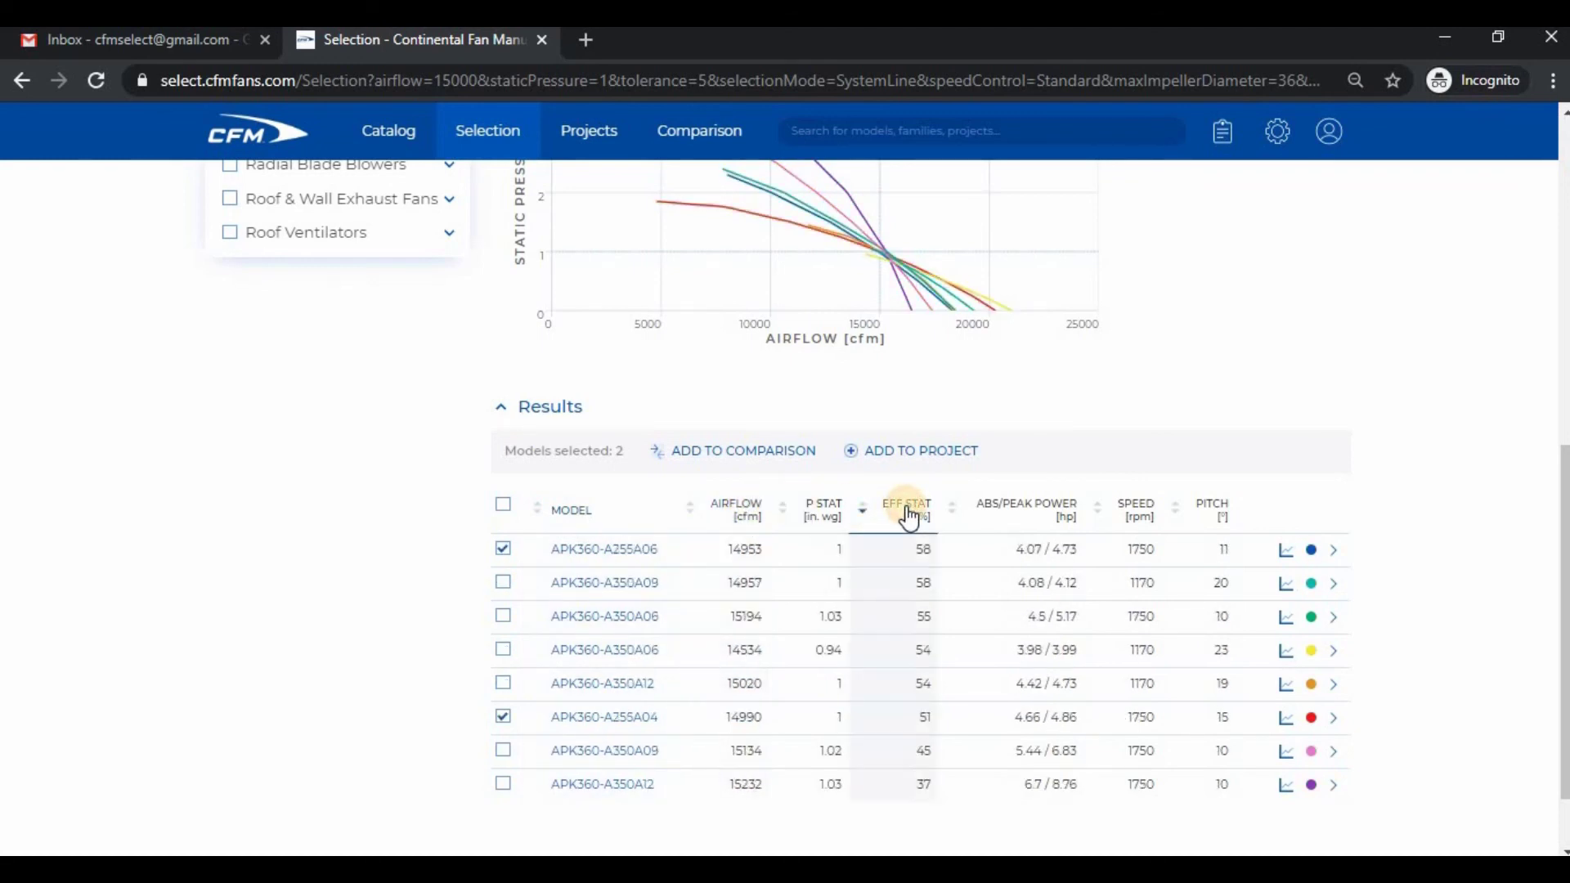
pyautogui.click(911, 516)
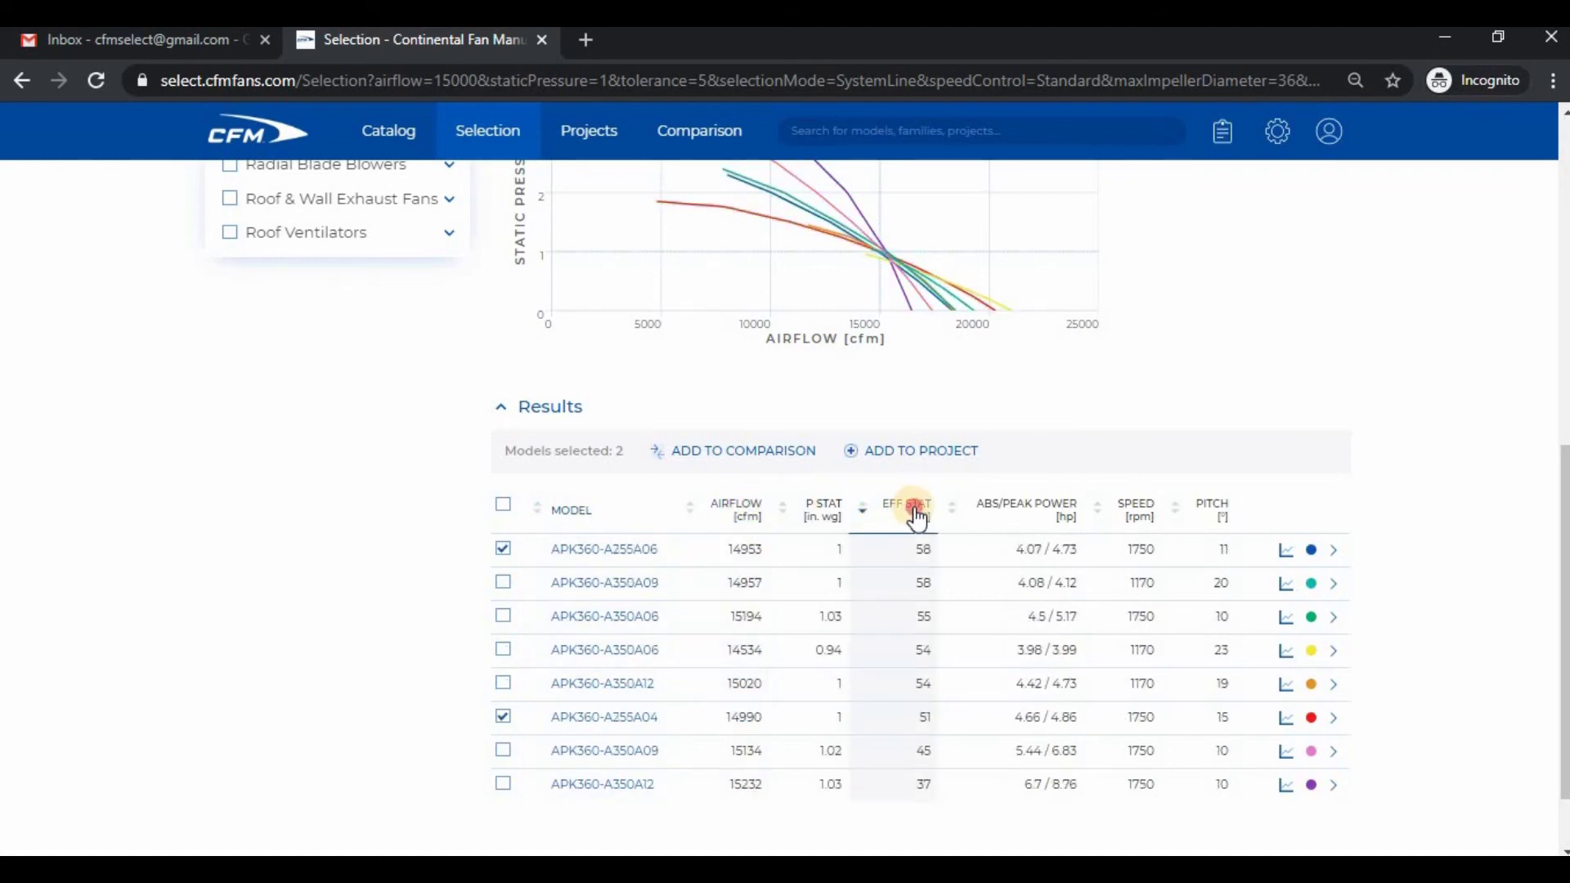
pyautogui.click(867, 515)
# Step: Hide the chart curves of APK360-A255A06 and the 15194 cfm APK360-A350A06, and recolor the 14957 cfm APK360-A350A09 curve green
pyautogui.click(1287, 550)
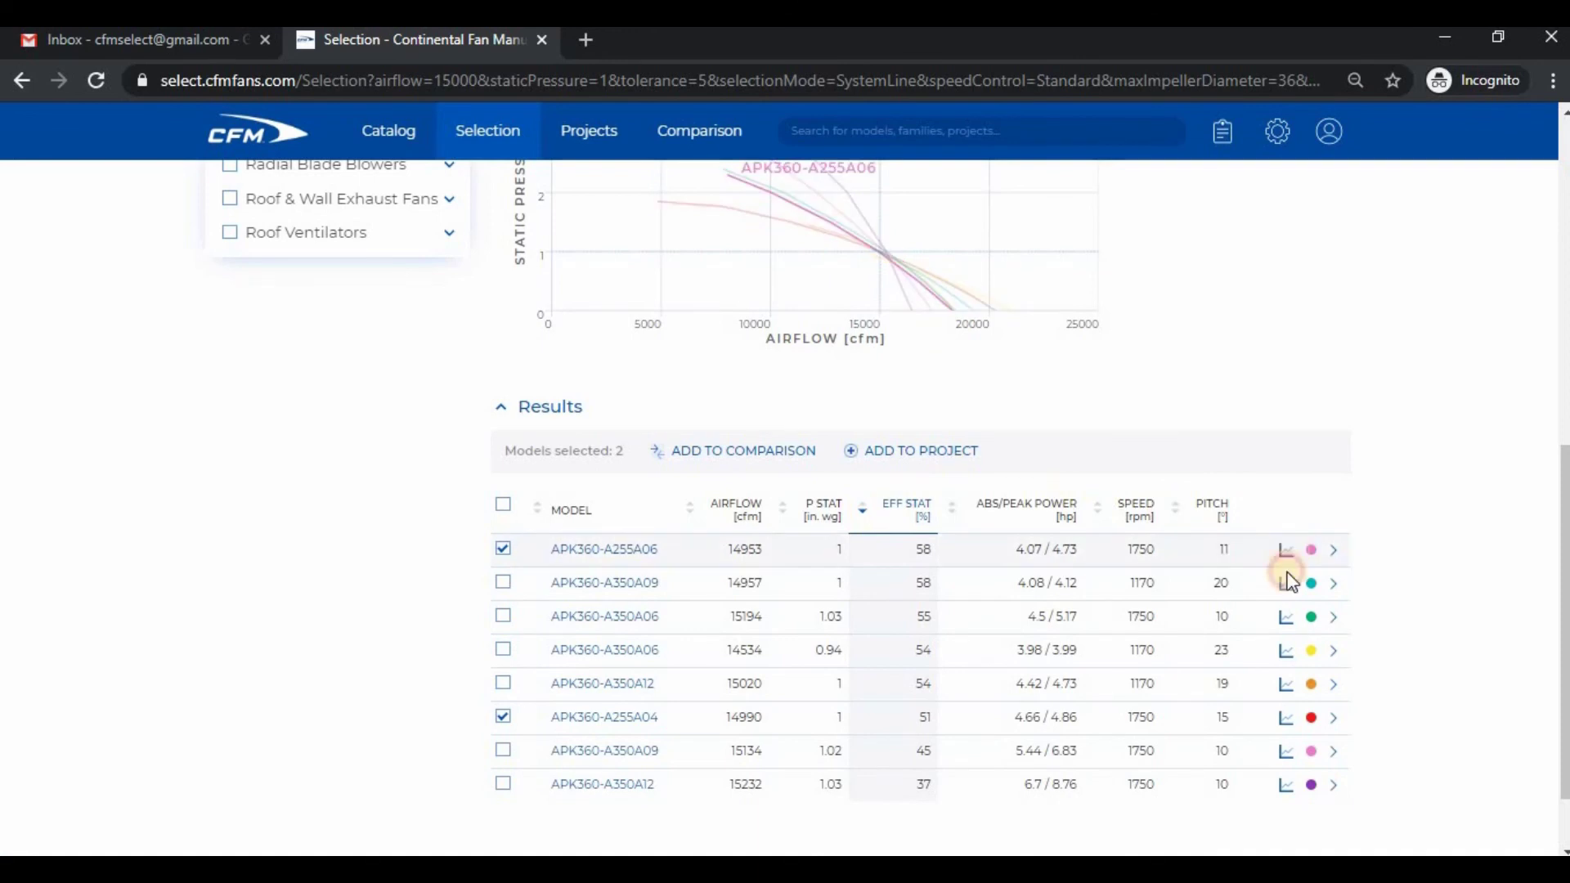
pyautogui.click(1286, 585)
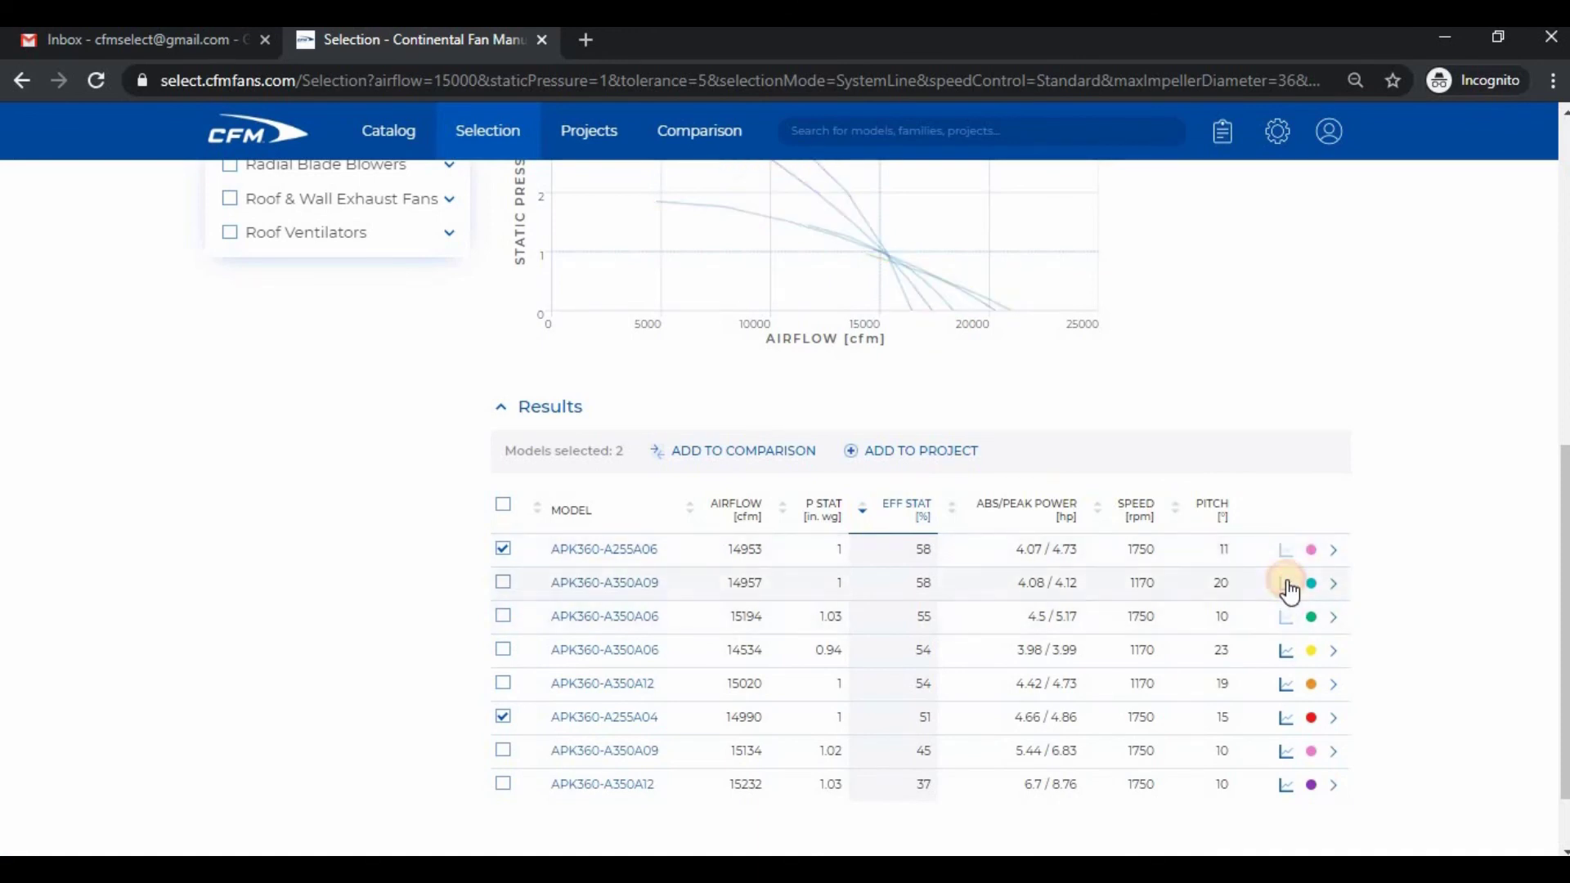
pyautogui.click(1309, 586)
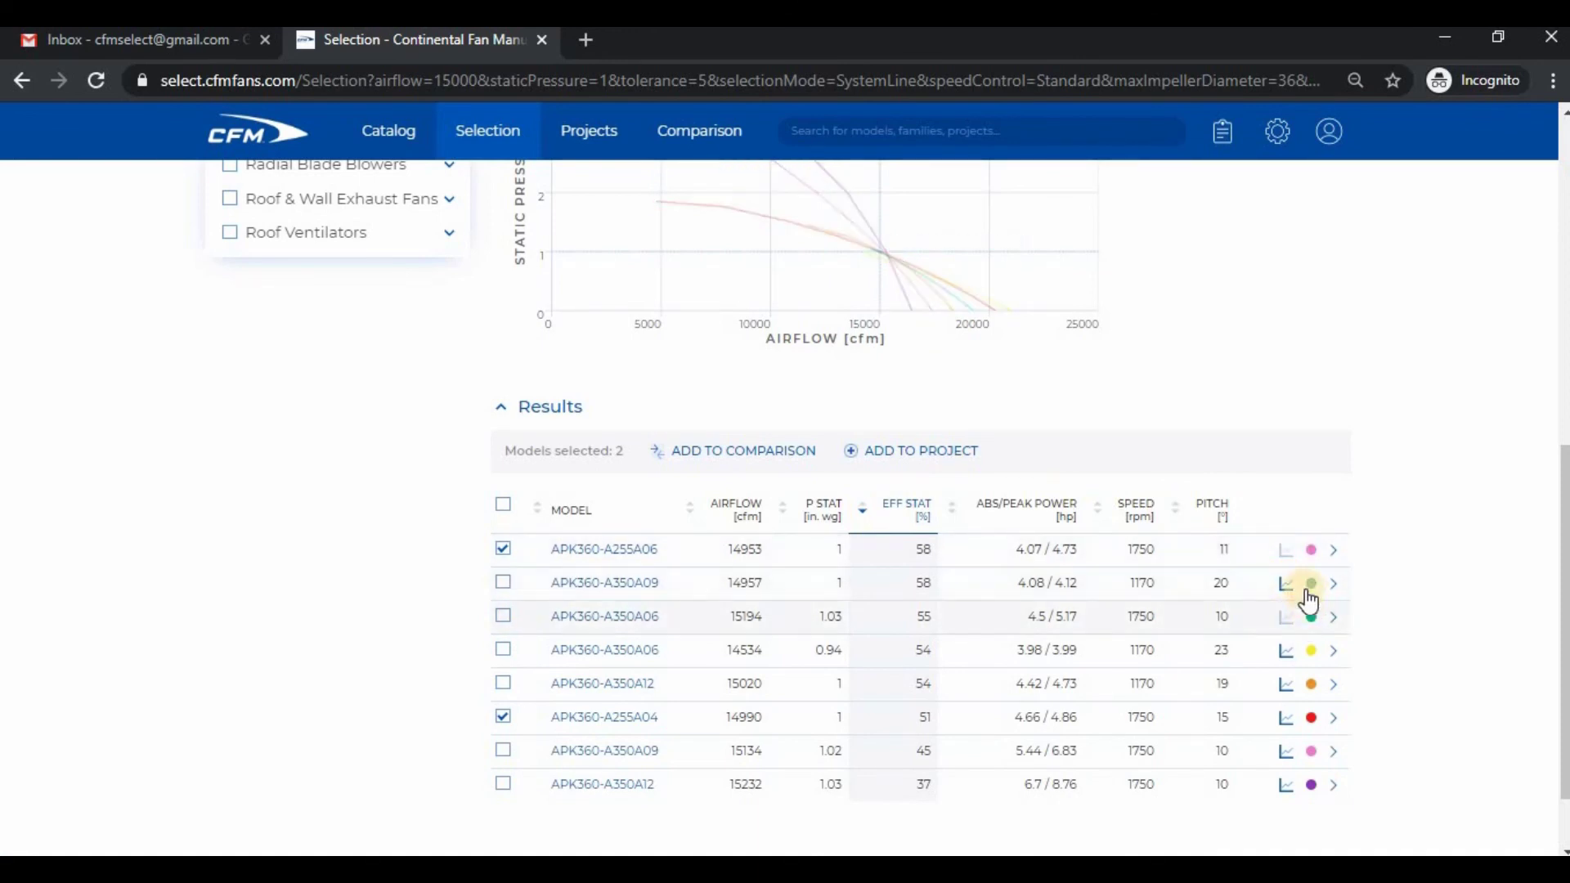
pyautogui.click(1311, 585)
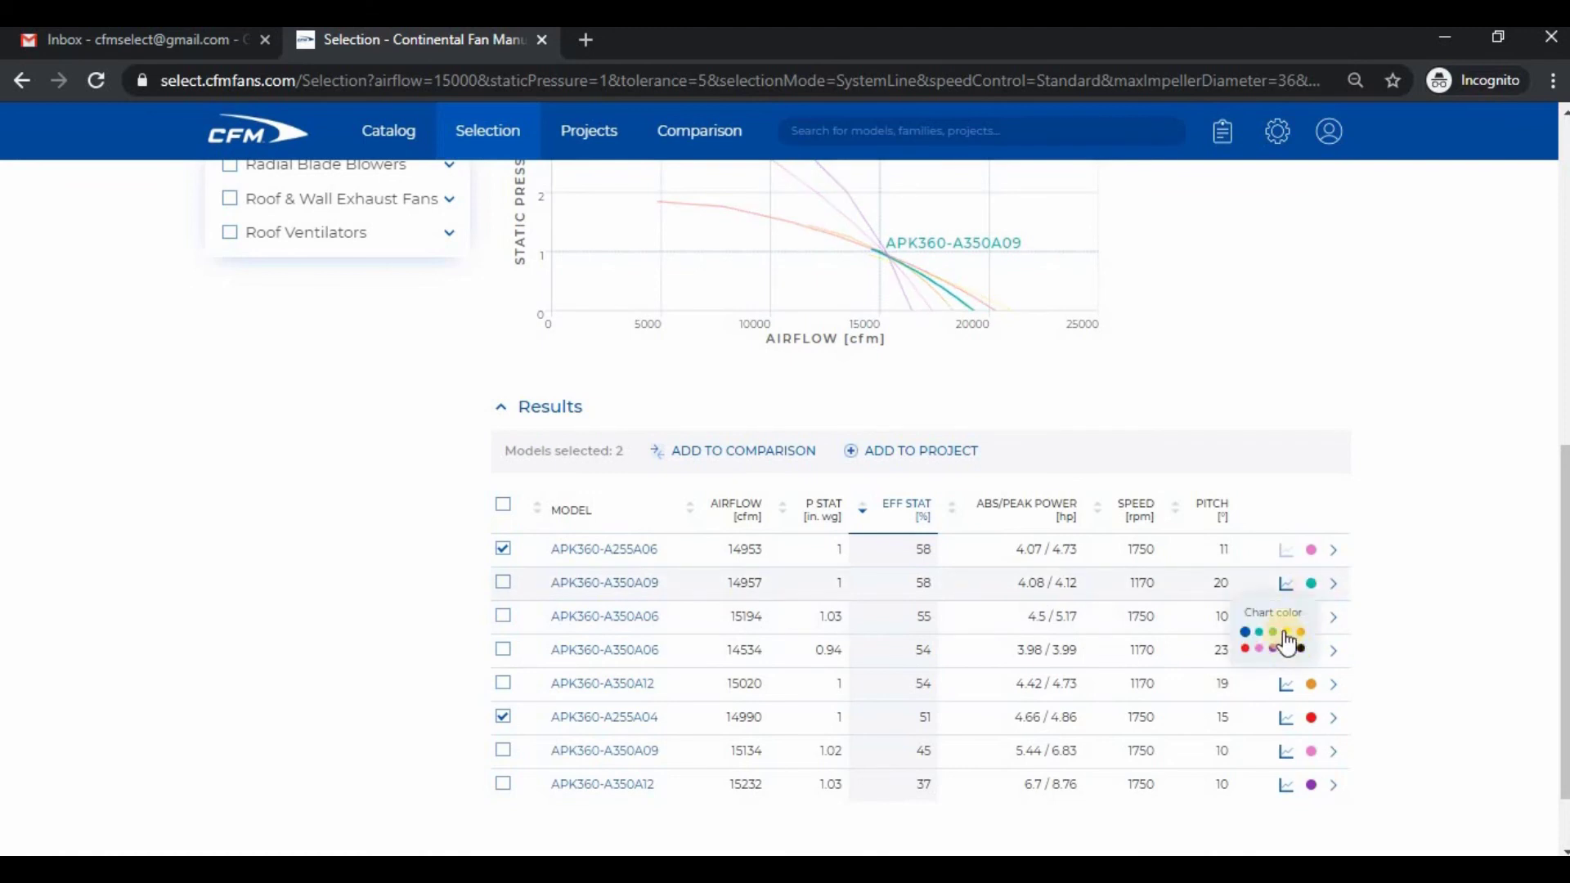
pyautogui.click(1273, 633)
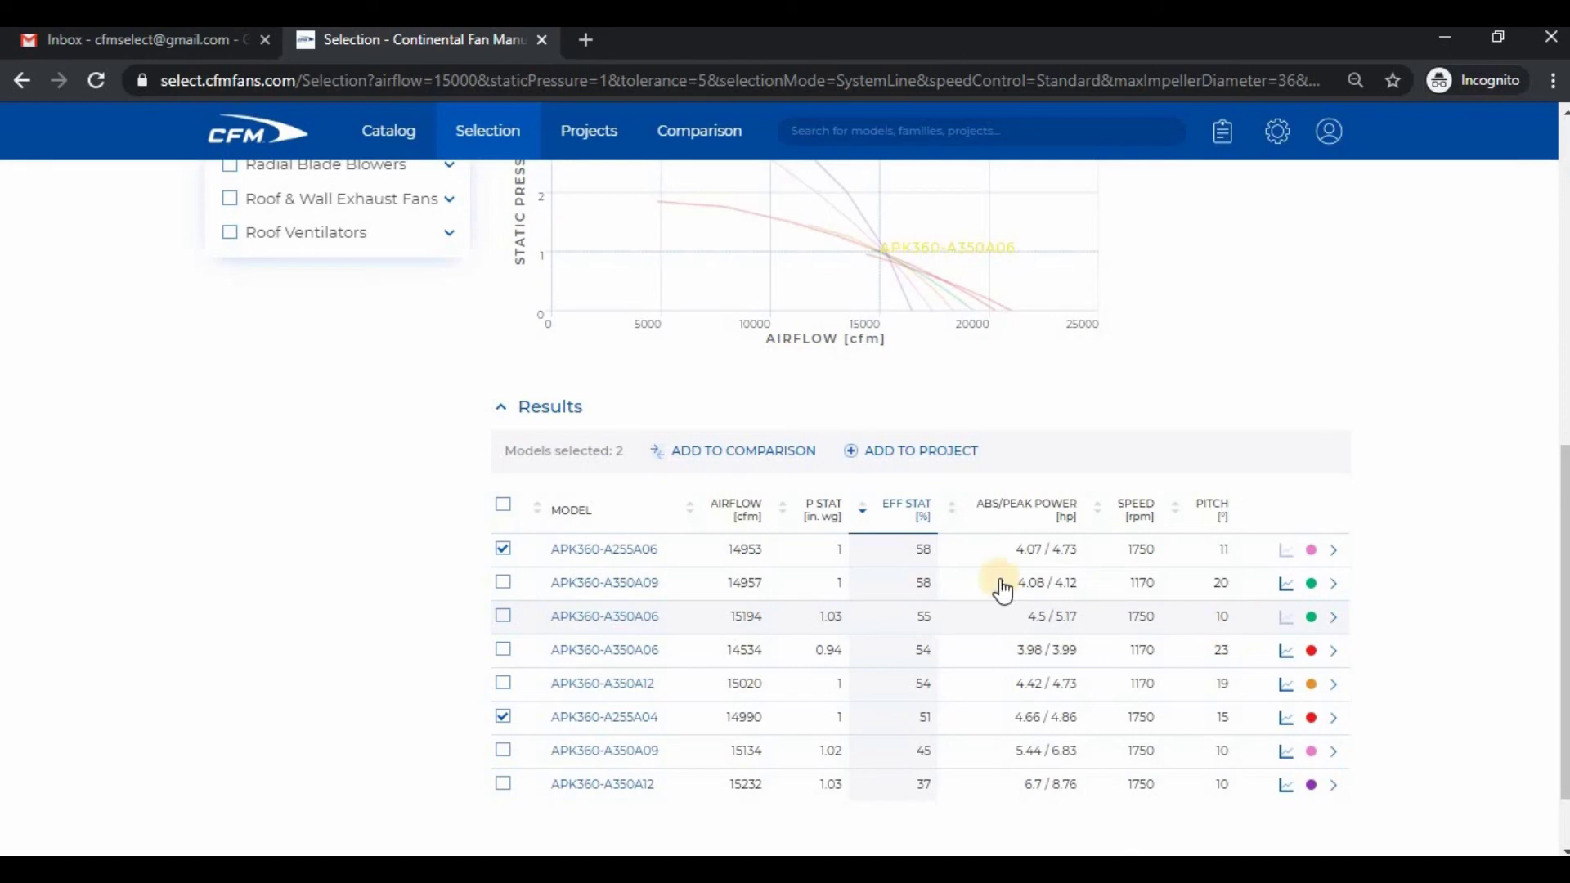
# Step: Open the product page of model APK360-A255A04 from the results
pyautogui.click(652, 717)
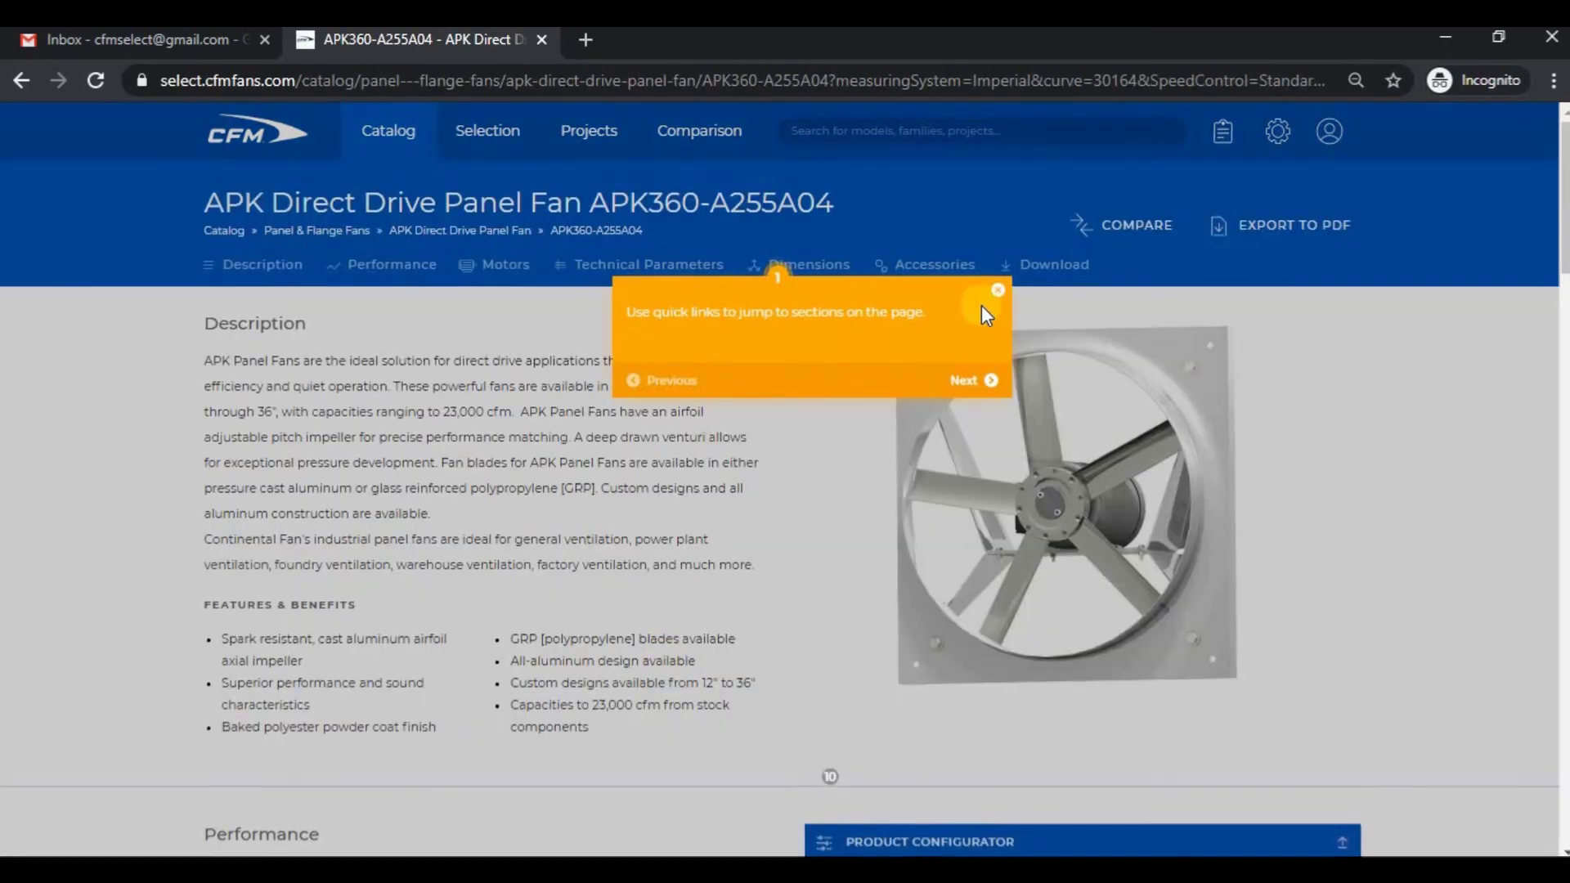